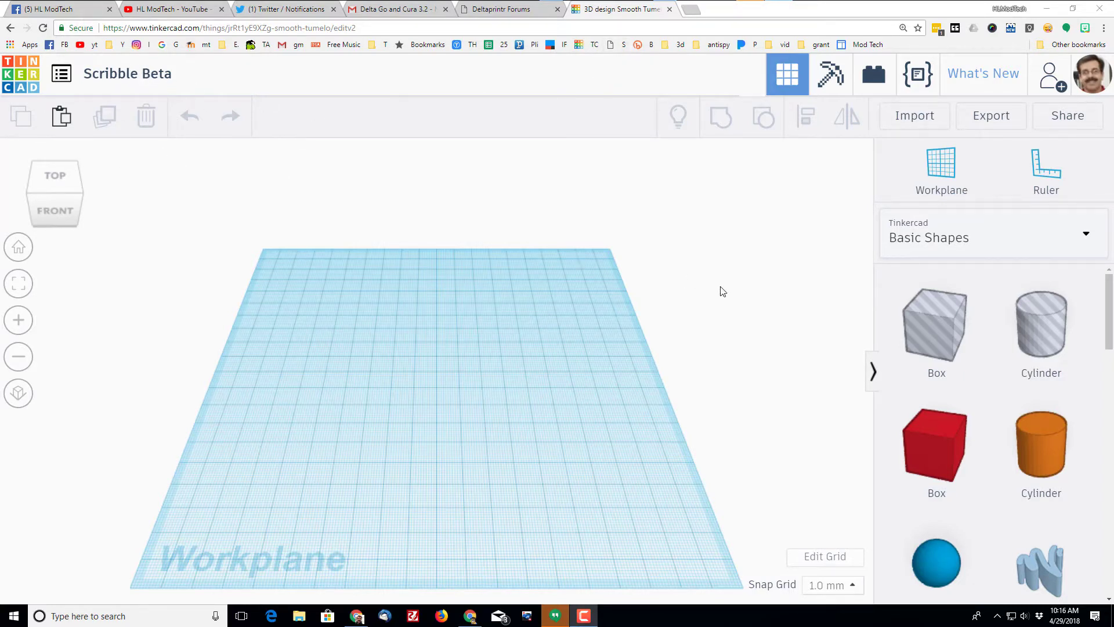
# Place a Scribble shape on the workplane and draw the joined cursive words "One Pride" freehand across the drawing area
pyautogui.scroll(-2, 1110, 319)
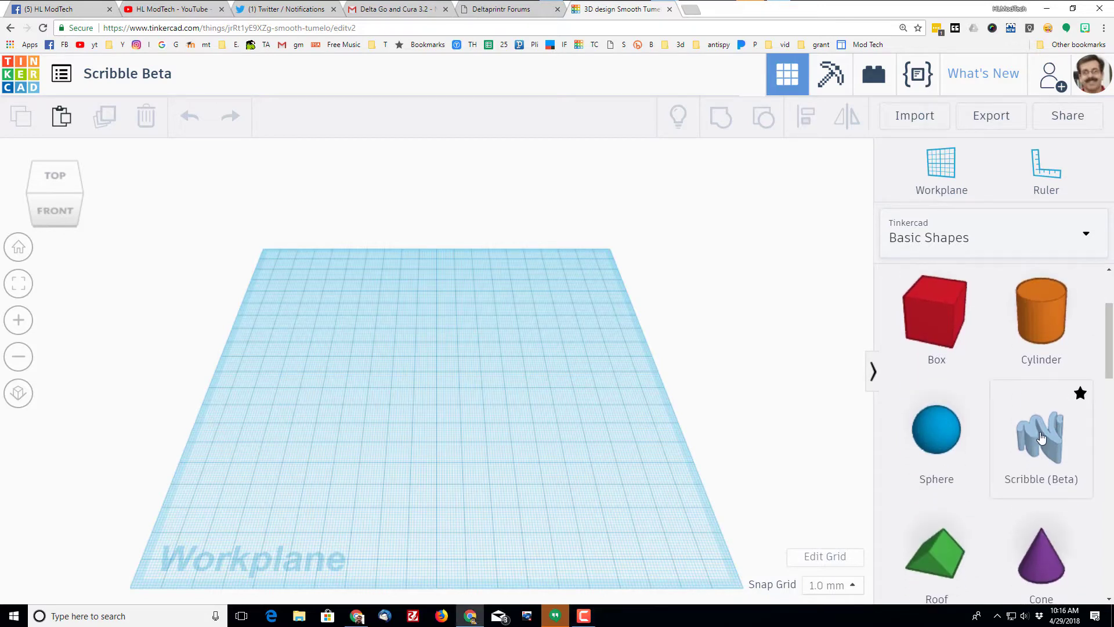
pyautogui.moveTo(1041, 438)
pyautogui.mouseDown()
pyautogui.moveTo(846, 398)
pyautogui.moveTo(355, 365)
pyautogui.moveTo(402, 366)
pyautogui.moveTo(427, 380)
pyautogui.mouseUp()
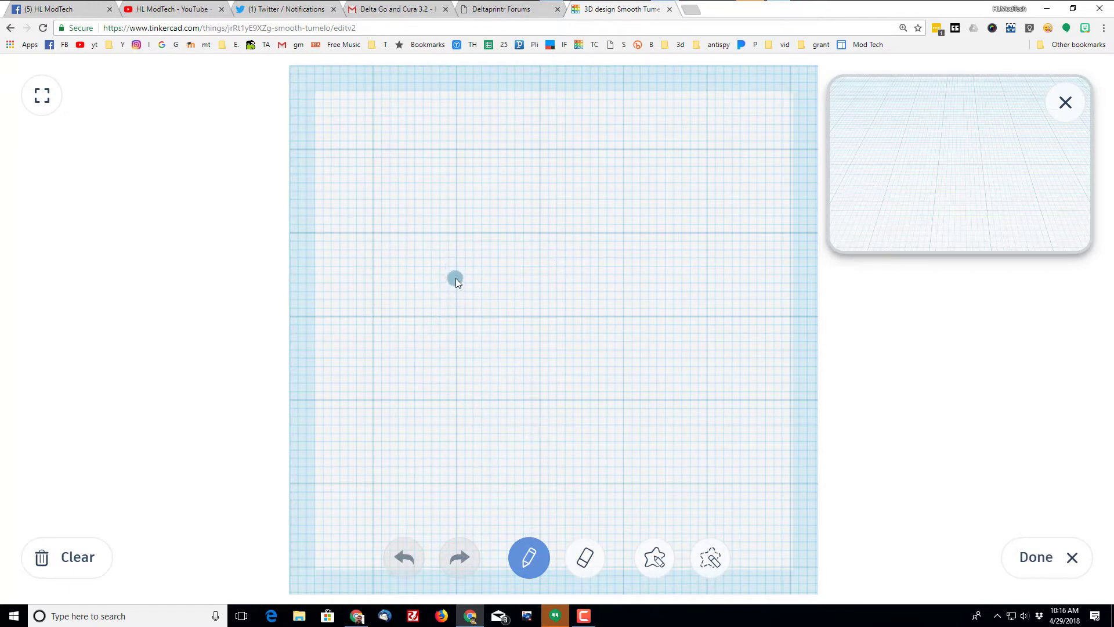
pyautogui.moveTo(456, 284); pyautogui.dragTo(457, 284)
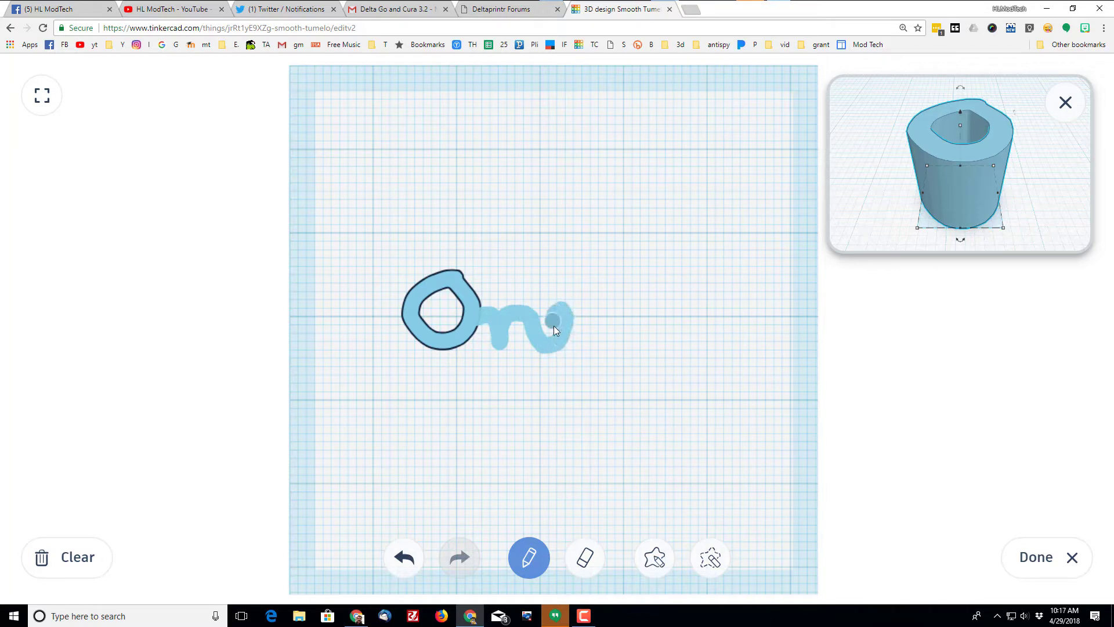
pyautogui.moveTo(601, 346); pyautogui.dragTo(607, 341)
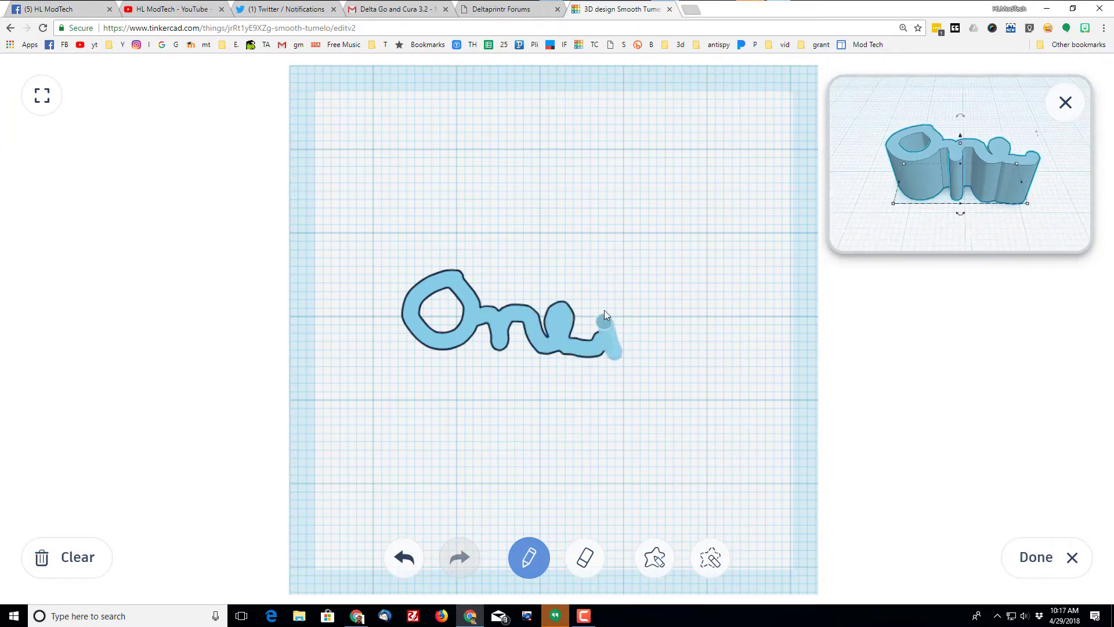
pyautogui.moveTo(608, 319)
pyautogui.mouseDown()
pyautogui.moveTo(645, 346)
pyautogui.moveTo(658, 339)
pyautogui.mouseUp()
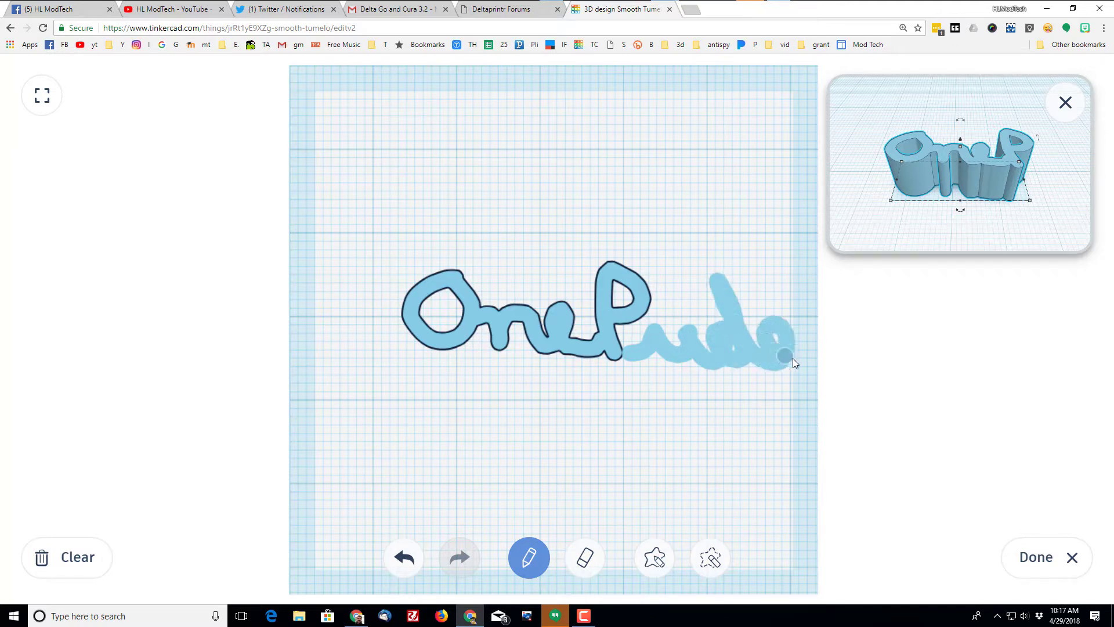
pyautogui.moveTo(768, 364); pyautogui.dragTo(771, 363)
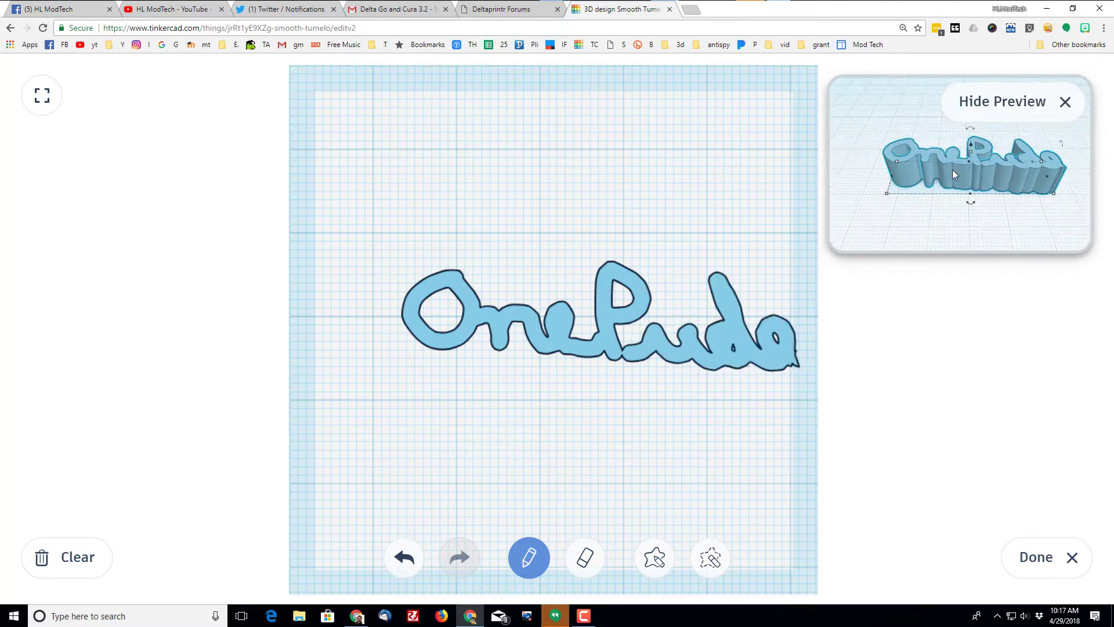
# Dot the i in "Pride", round out the first e, and thicken the tail of the last e
pyautogui.click(683, 303)
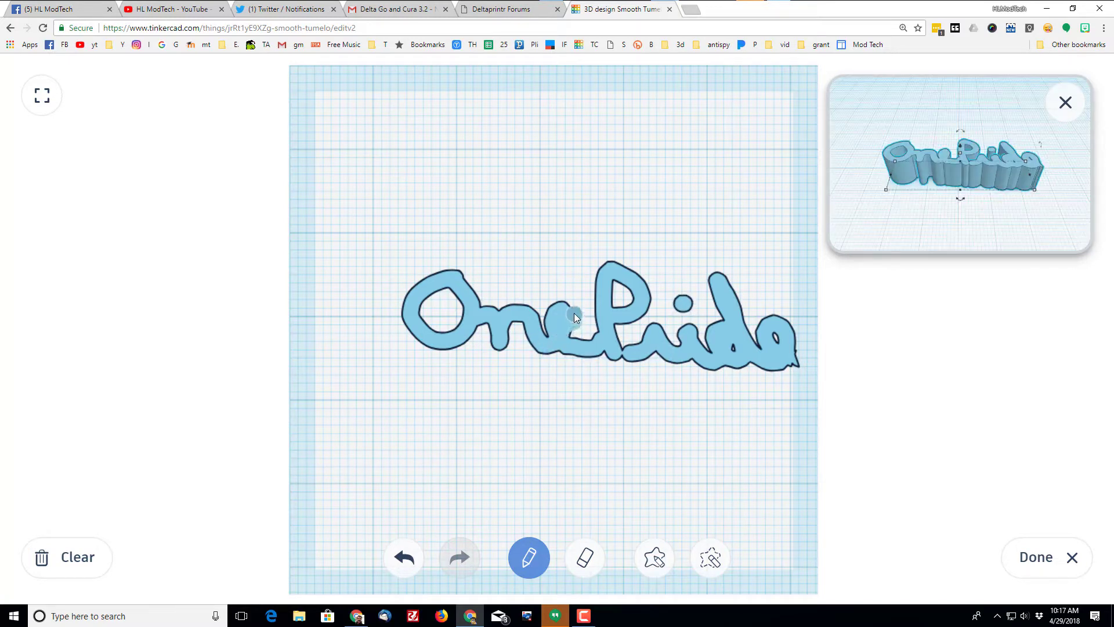
pyautogui.moveTo(567, 309); pyautogui.dragTo(566, 311)
pyautogui.moveTo(796, 361); pyautogui.dragTo(802, 361)
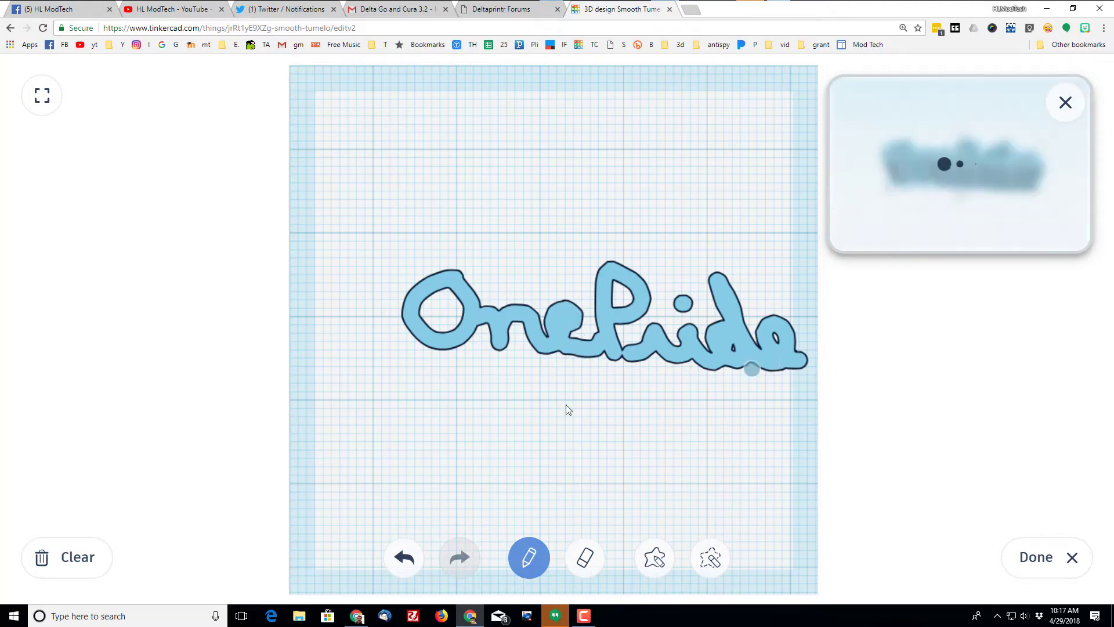
# Erase a round opening inside each e and inside the d of the lettering
pyautogui.click(584, 558)
pyautogui.scroll(4, 566, 322)
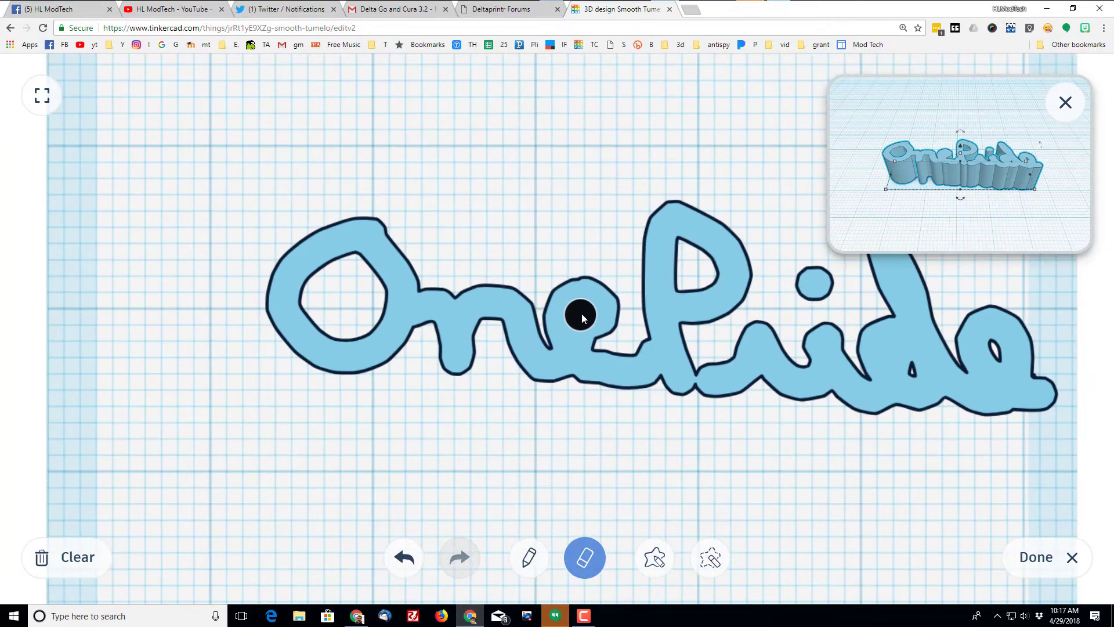
pyautogui.click(582, 316)
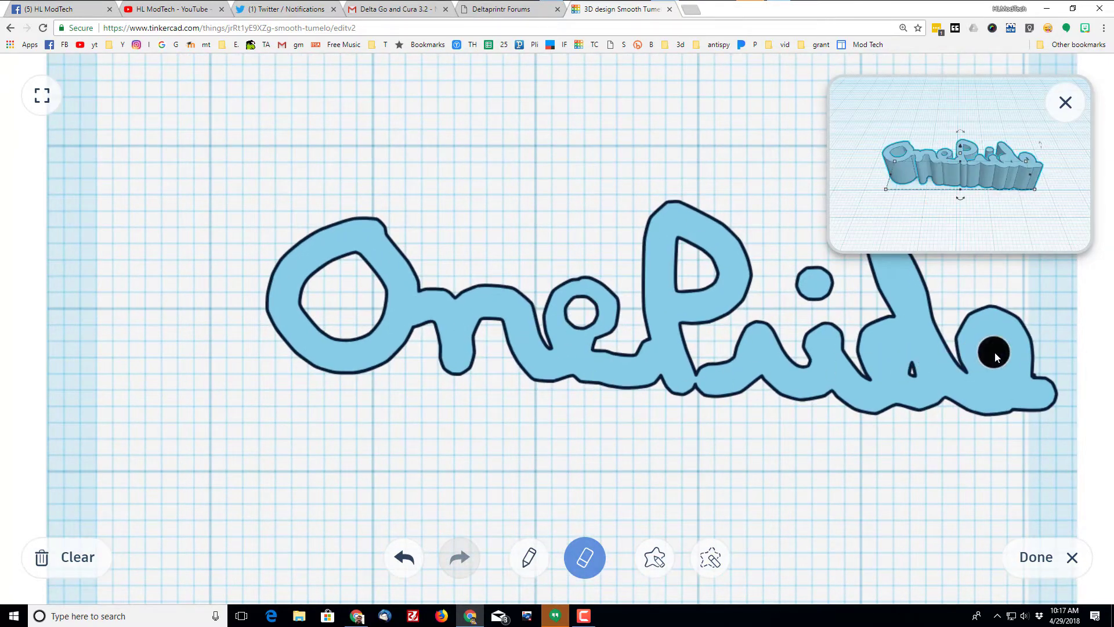
pyautogui.click(994, 355)
pyautogui.click(910, 366)
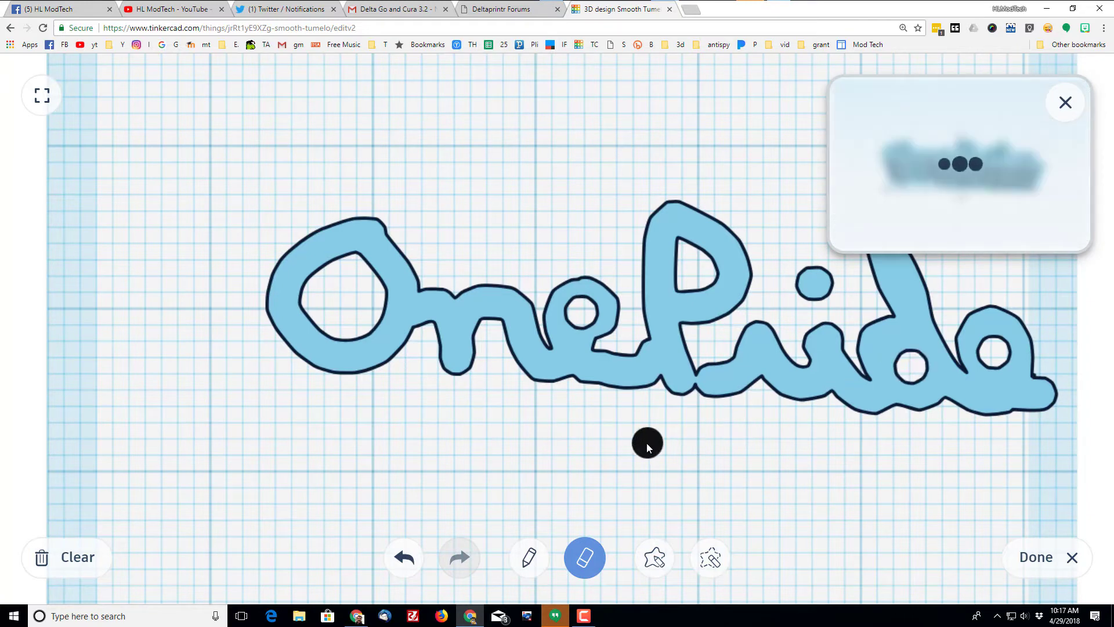
# Enlarge the opening in the d with the eraser, undoing and repeating the last erasure, and finish the scribble
pyautogui.scroll(-2, 652, 421)
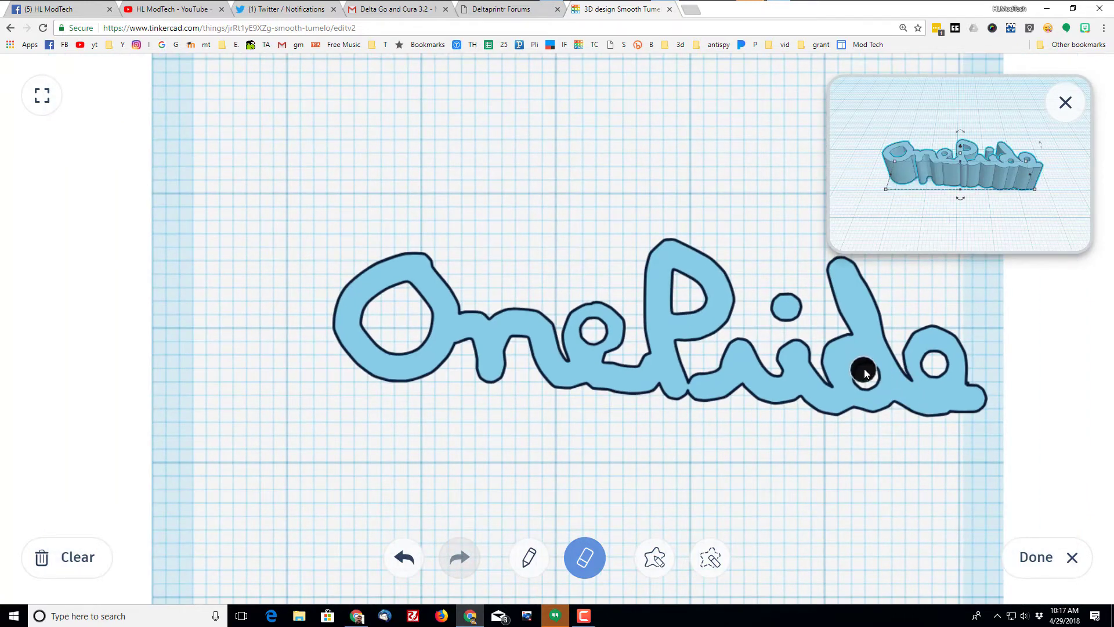
pyautogui.click(865, 369)
pyautogui.click(866, 372)
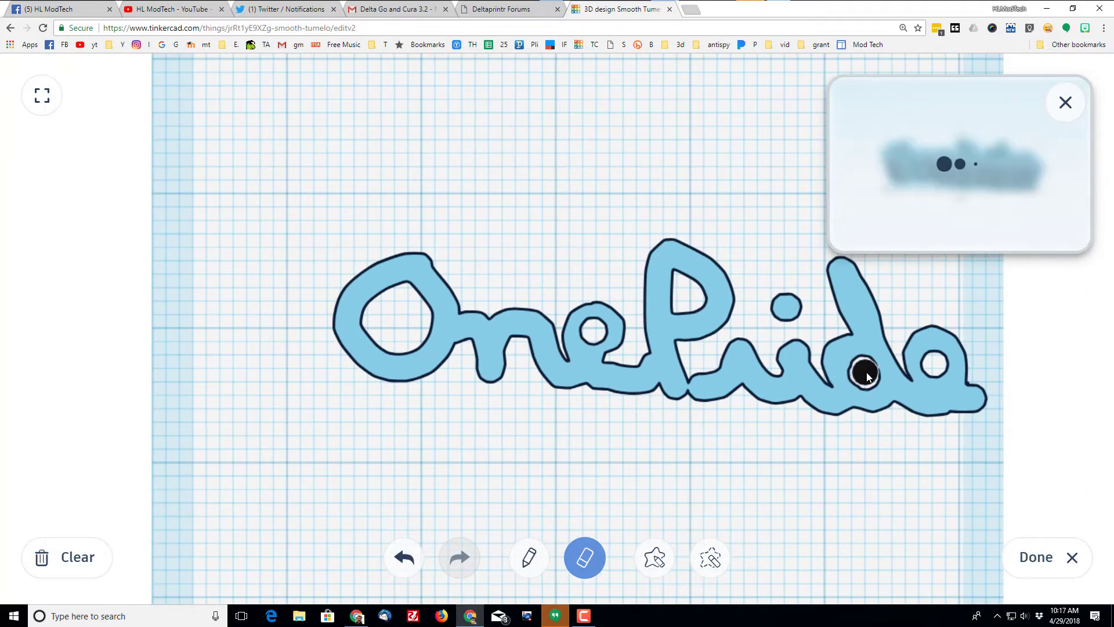
pyautogui.click(400, 562)
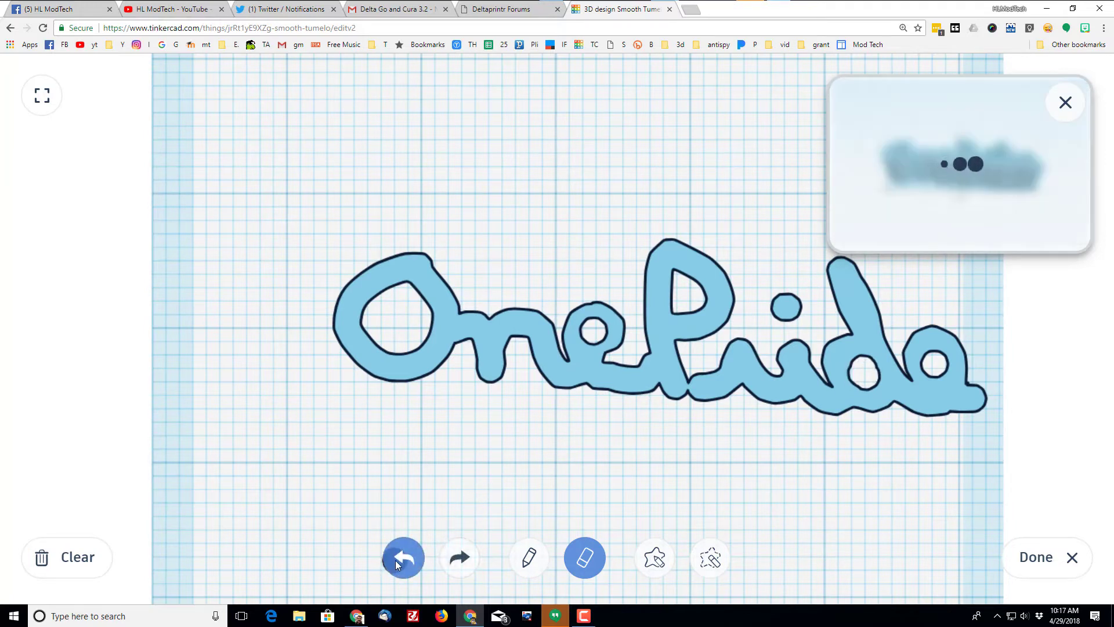
pyautogui.click(865, 372)
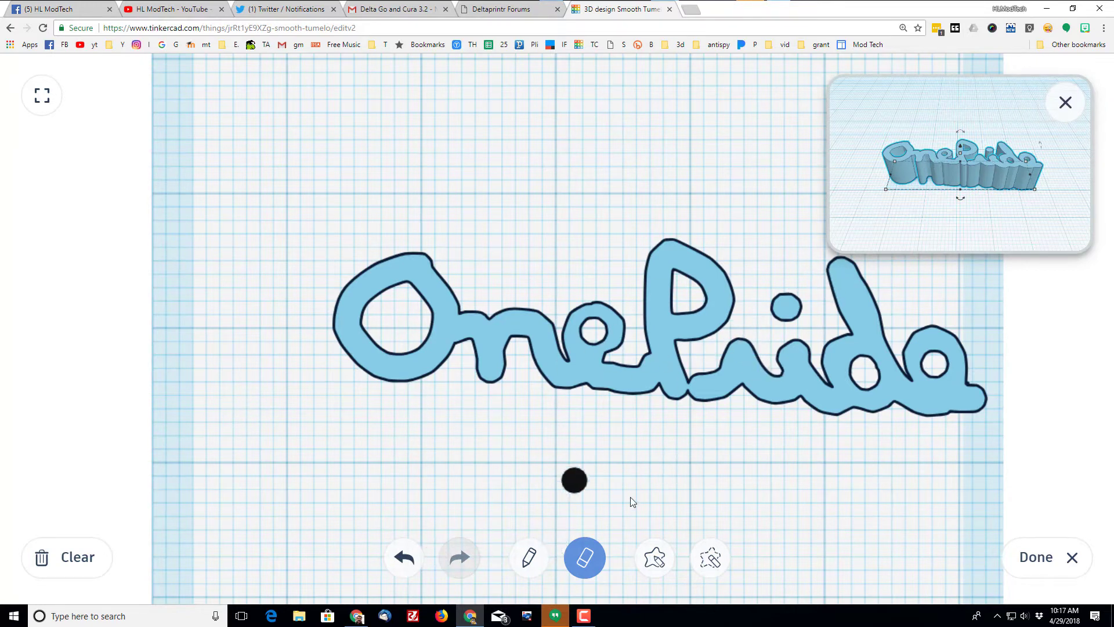
pyautogui.click(1047, 556)
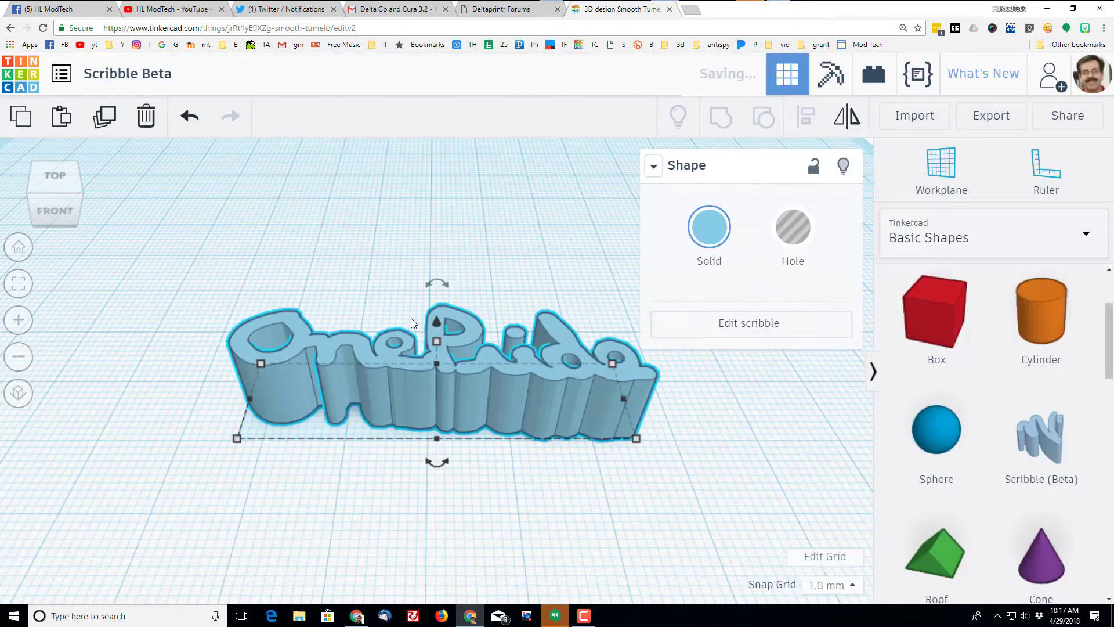
# Reduce the lettering's height to 2 mm and change its solid colour to dark blue
pyautogui.scroll(-2, 390, 365)
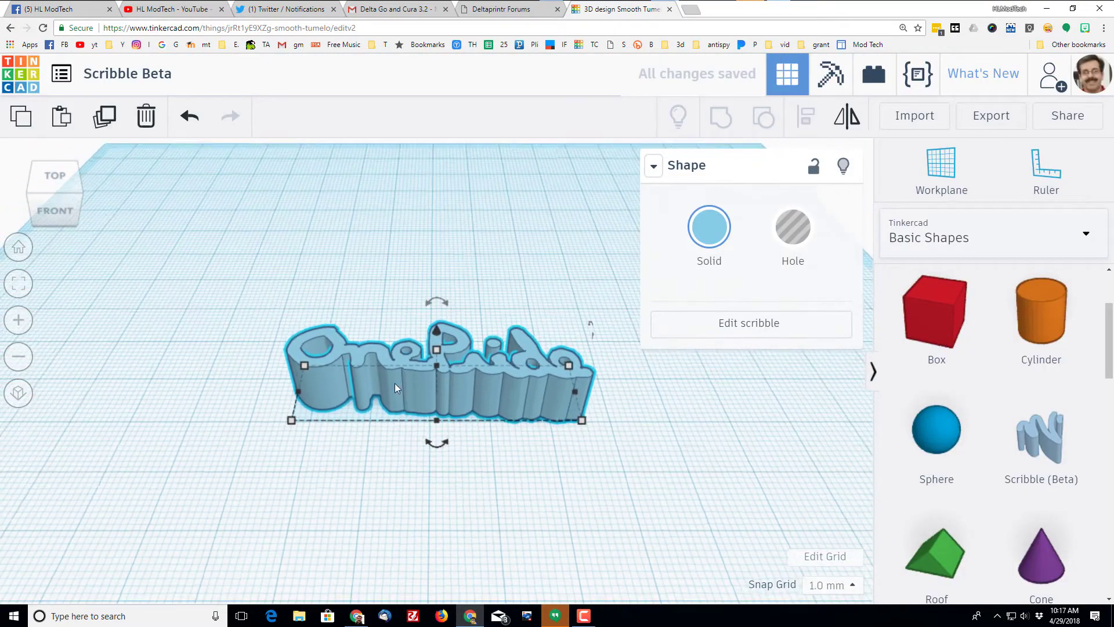
pyautogui.moveTo(325, 456)
pyautogui.mouseDown(button='right')
pyautogui.moveTo(357, 444)
pyautogui.moveTo(354, 372)
pyautogui.moveTo(316, 459)
pyautogui.mouseUp(button='right')
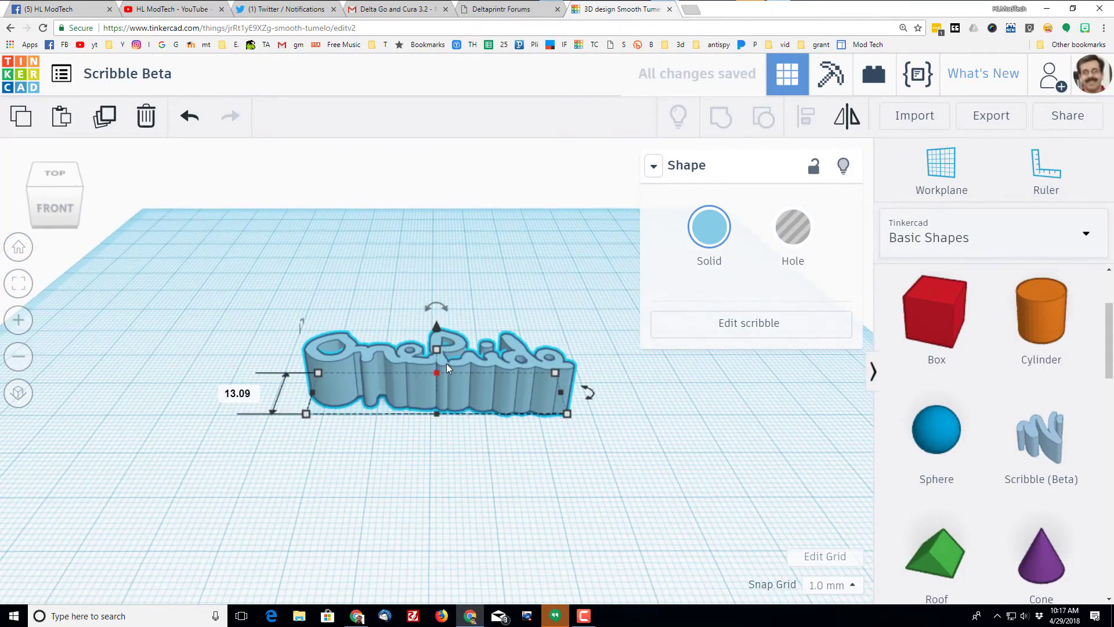
pyautogui.moveTo(441, 349); pyautogui.dragTo(454, 390)
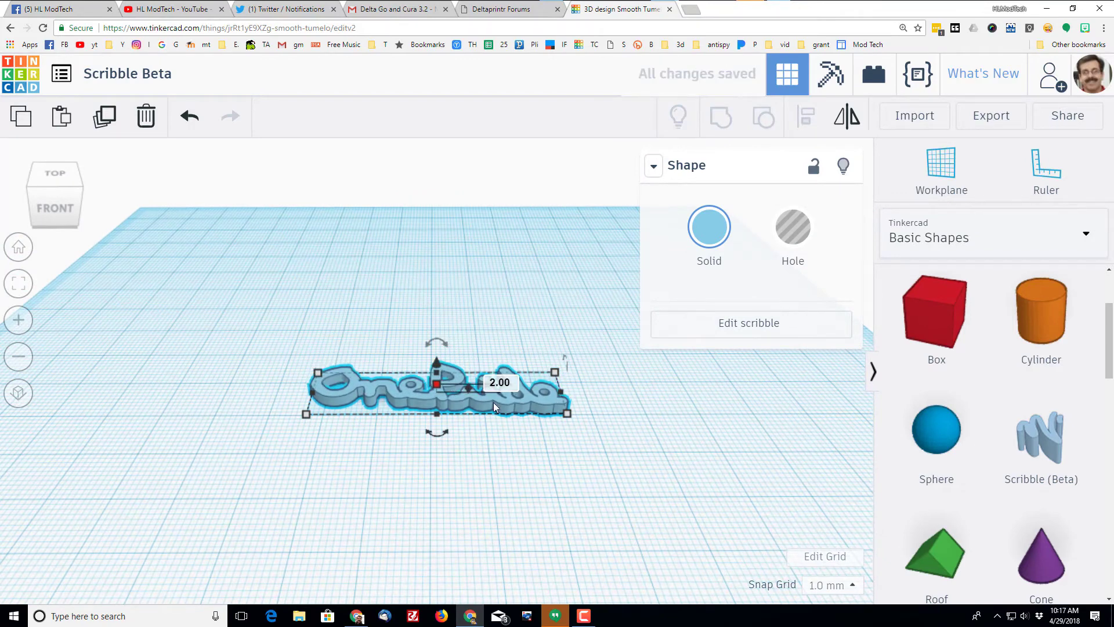
pyautogui.click(709, 225)
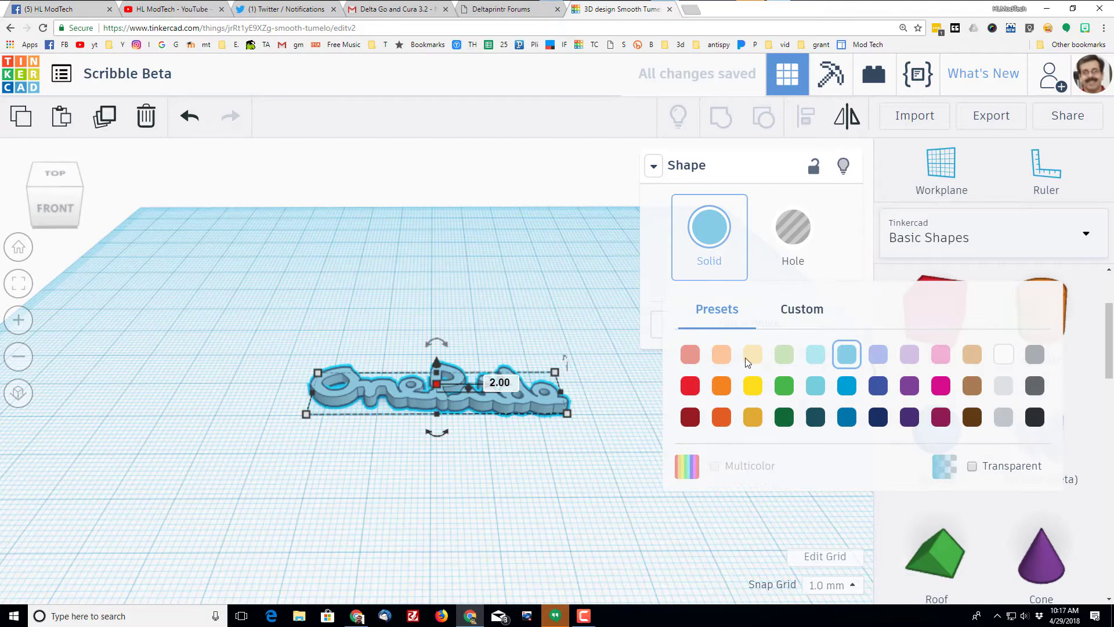
pyautogui.click(847, 417)
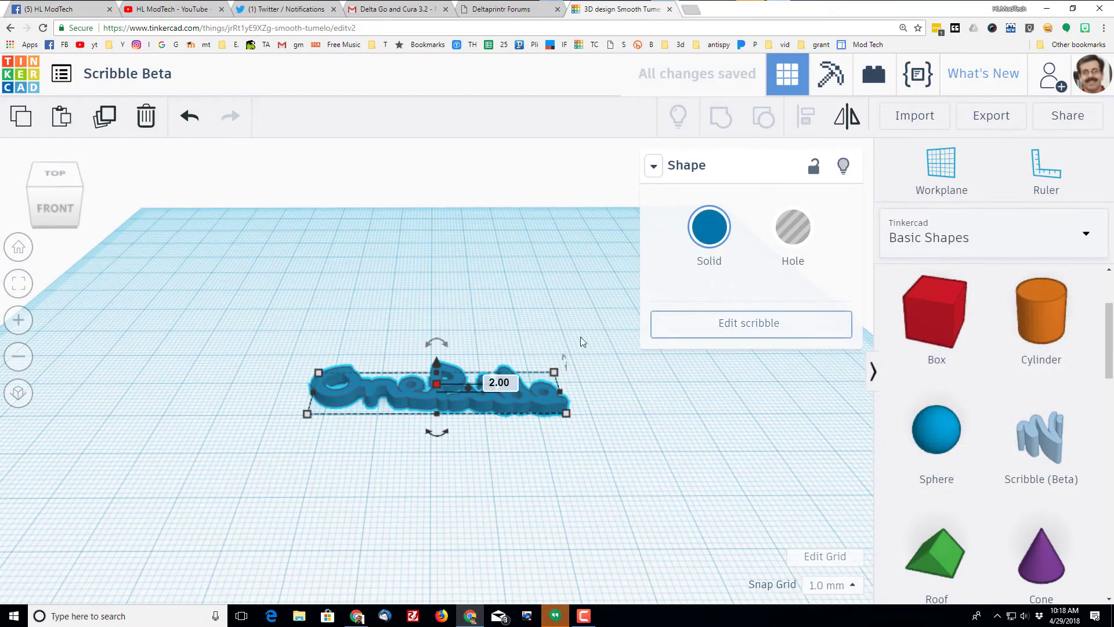
# Place a solid red box over the lettering and set its left-to-right length to 70 mm
pyautogui.moveTo(902, 338); pyautogui.dragTo(365, 440)
pyautogui.moveTo(376, 450)
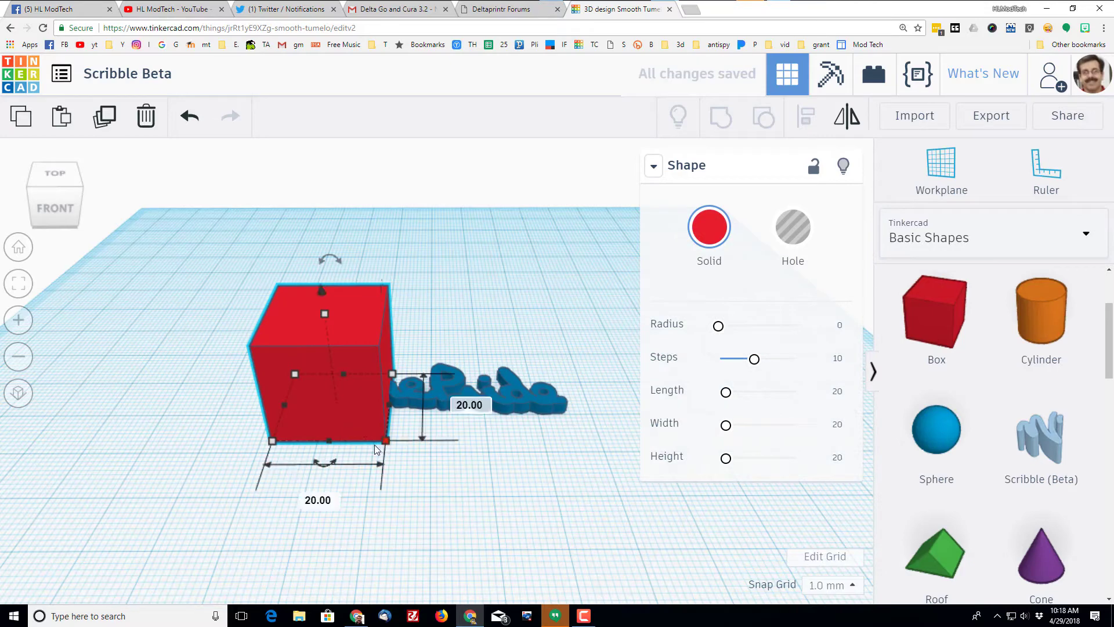
pyautogui.click(325, 499)
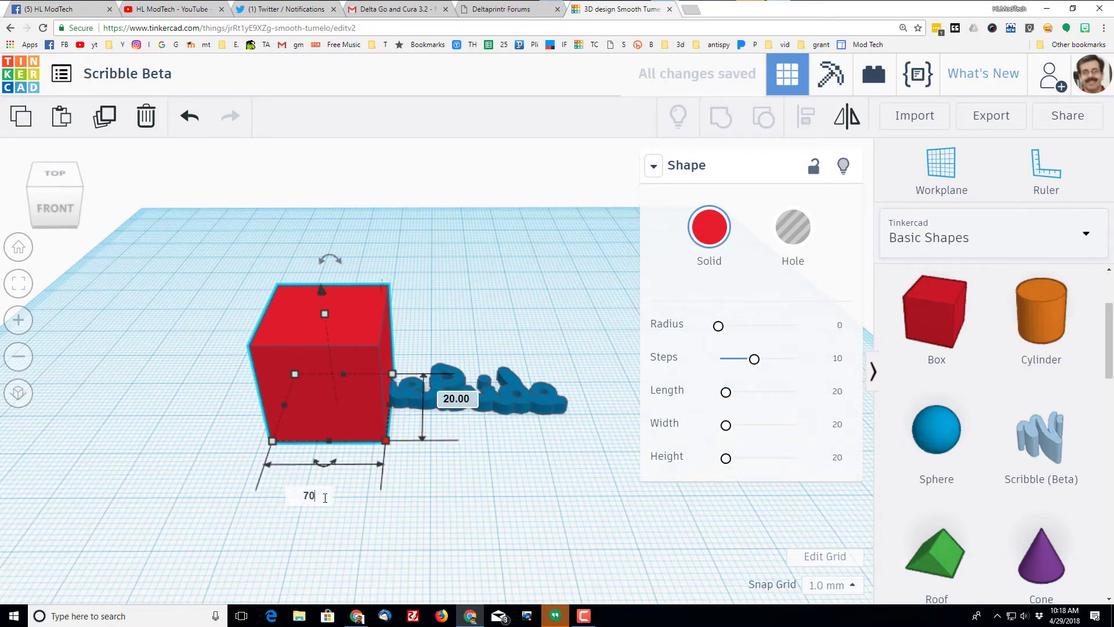
pyautogui.press('Return')
# Set the red box's front-to-back depth to 25 mm and its height to 2 mm
pyautogui.scroll(-3, 328, 456)
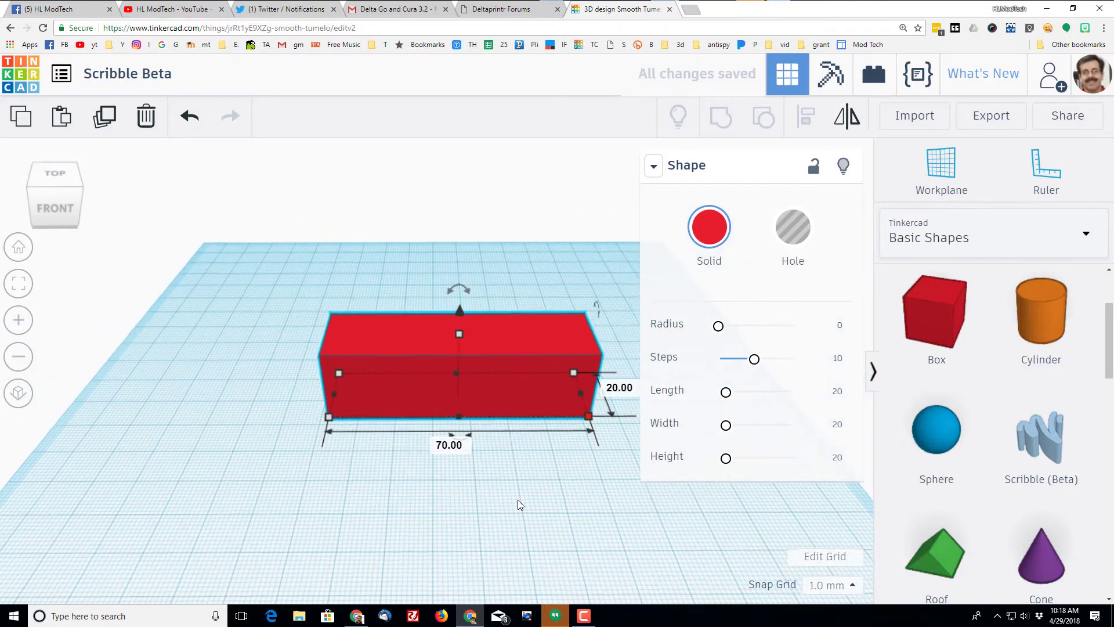
pyautogui.click(603, 387)
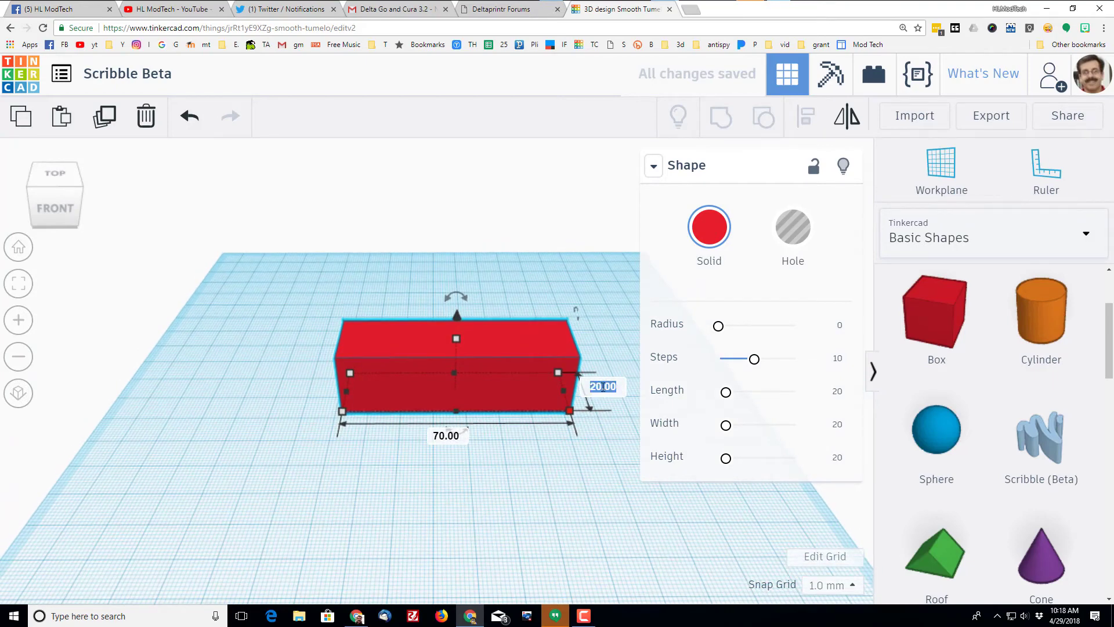
pyautogui.write('25')
pyautogui.press('Return')
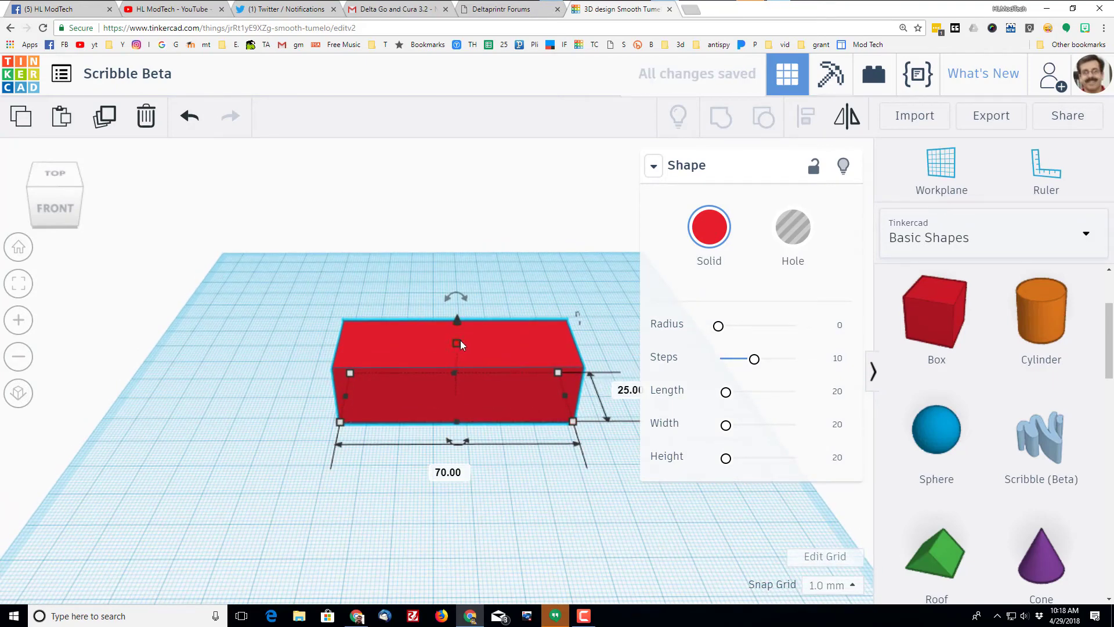
pyautogui.click(539, 367)
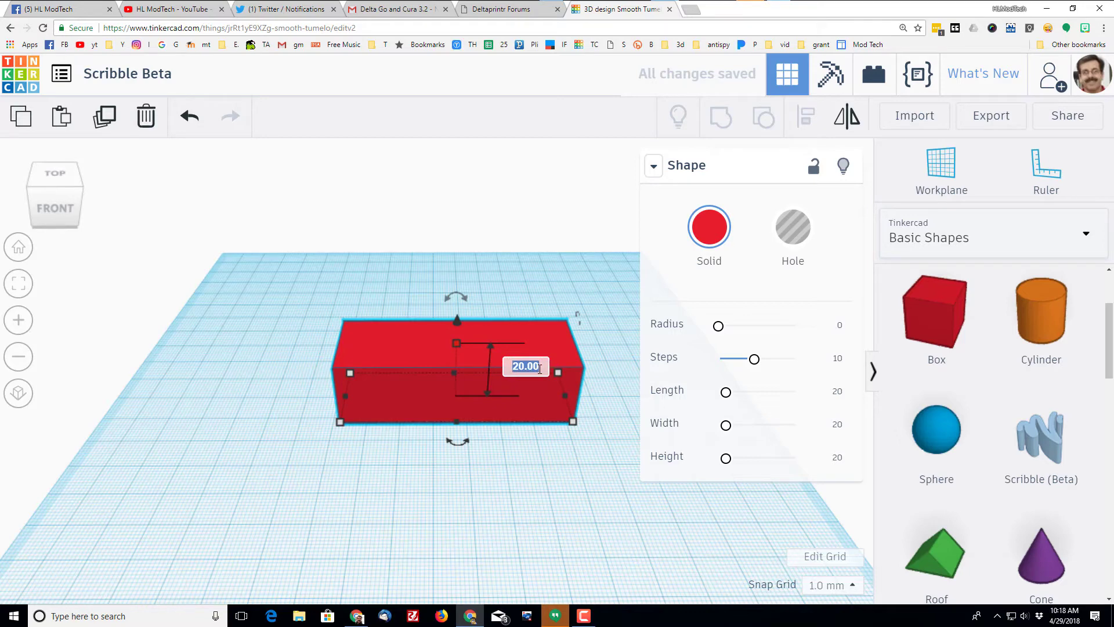
pyautogui.press('Return')
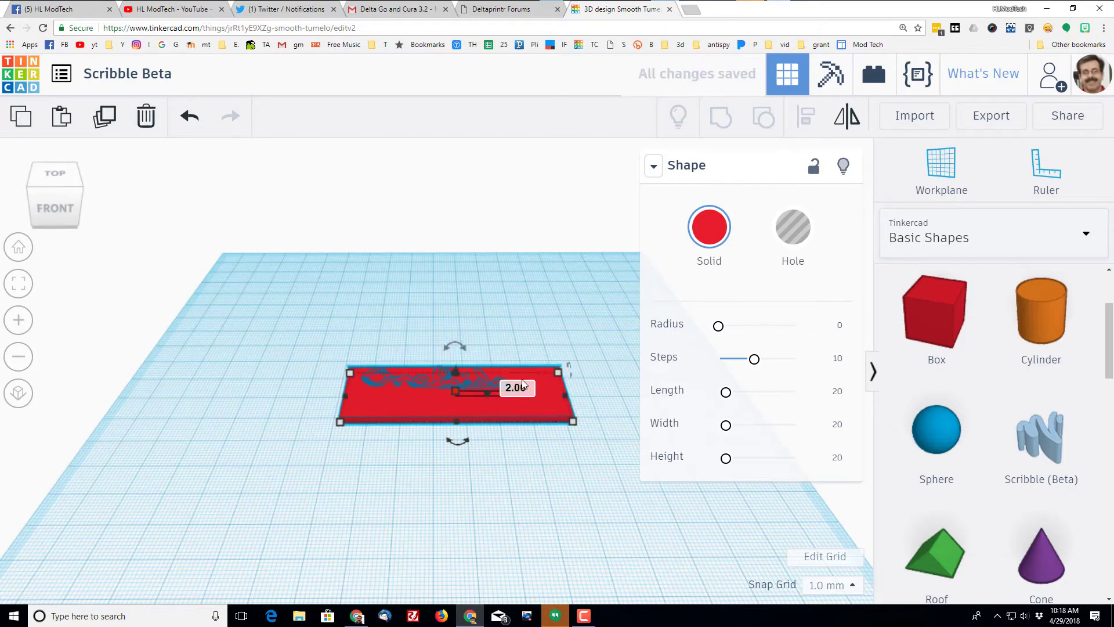
# Raise the lettering 2 mm above the workplane, hiding the red box for the move and showing it again
pyautogui.click(843, 167)
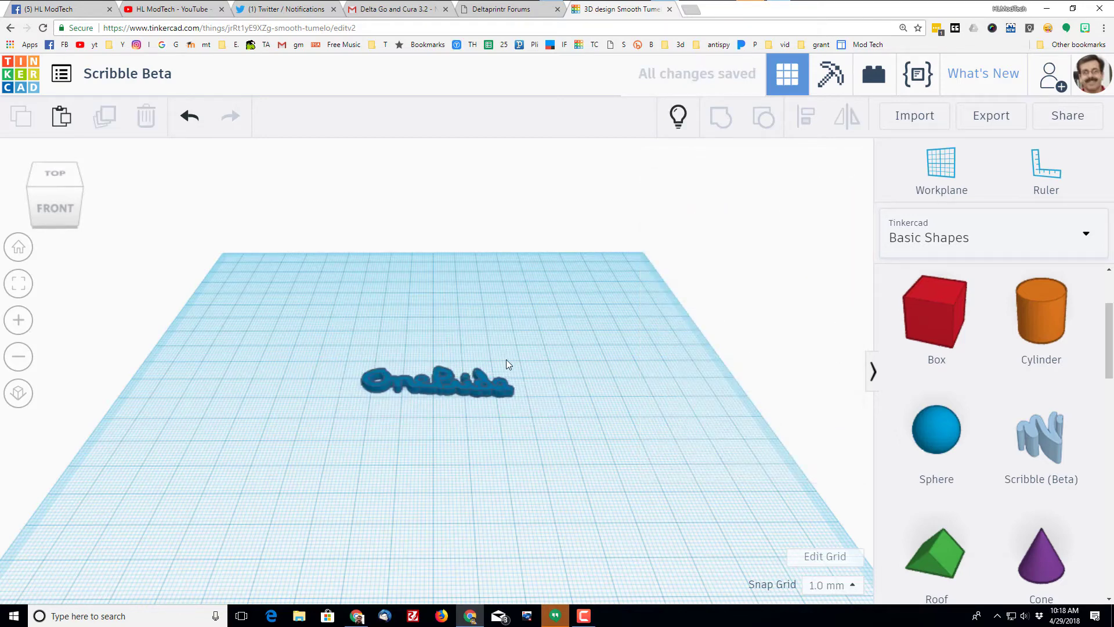
pyautogui.click(485, 385)
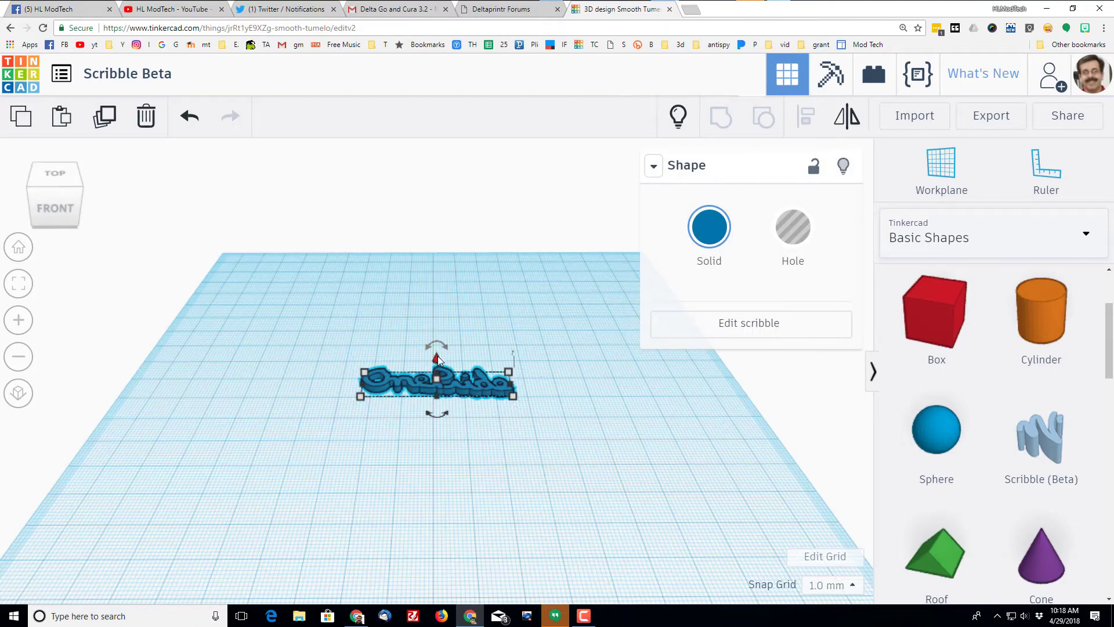
pyautogui.moveTo(437, 359); pyautogui.dragTo(438, 353)
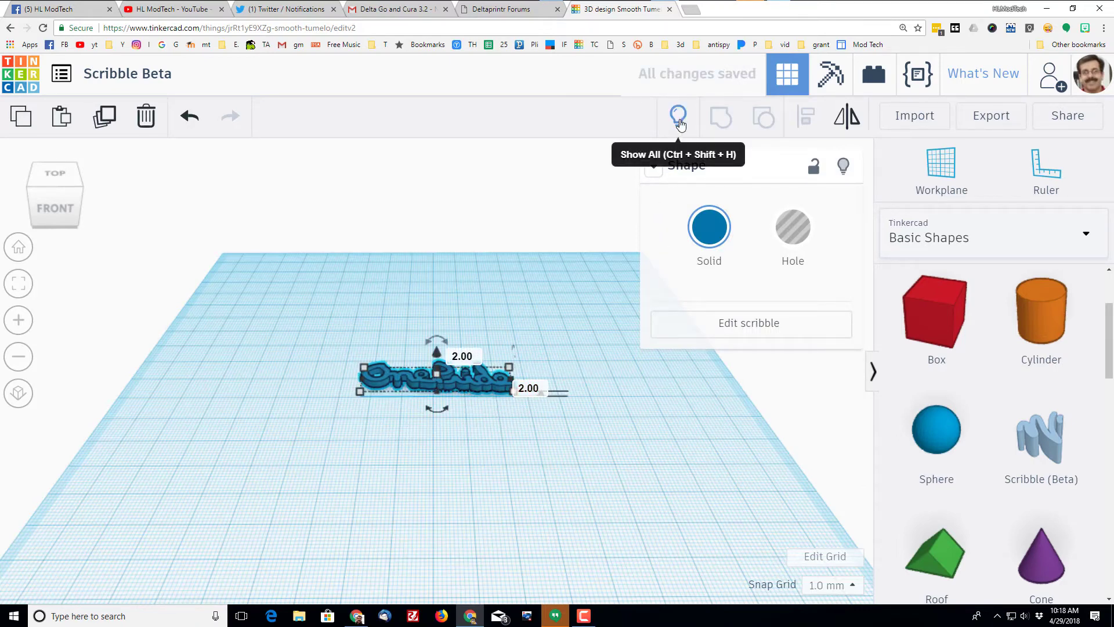
pyautogui.click(678, 133)
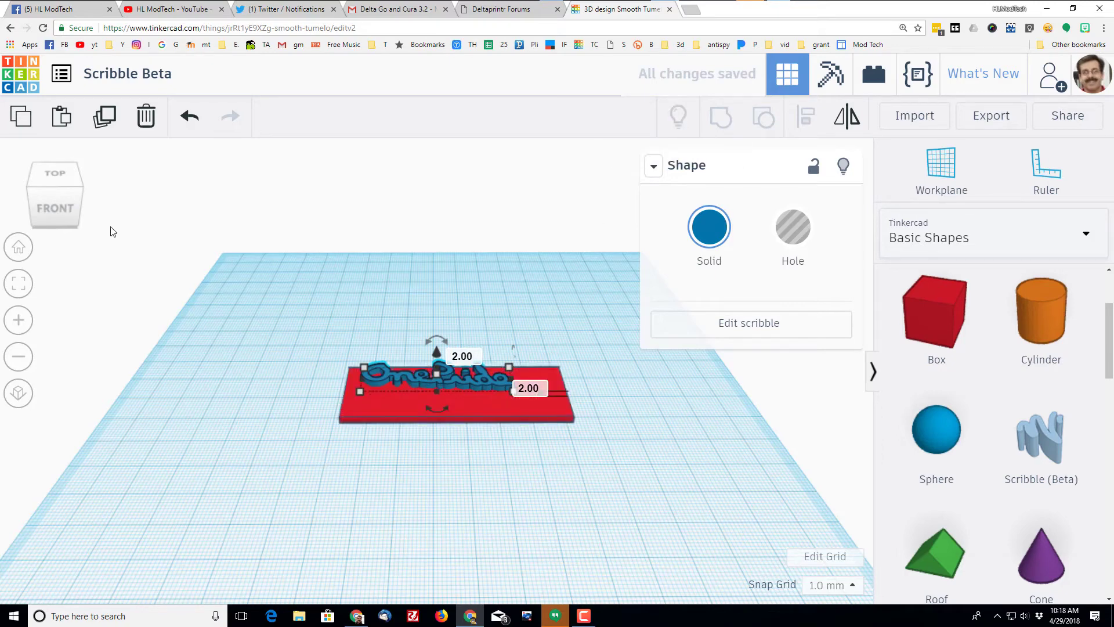
# In the top view, move the lettering about 10 mm toward the front edge of the red plate
pyautogui.click(55, 186)
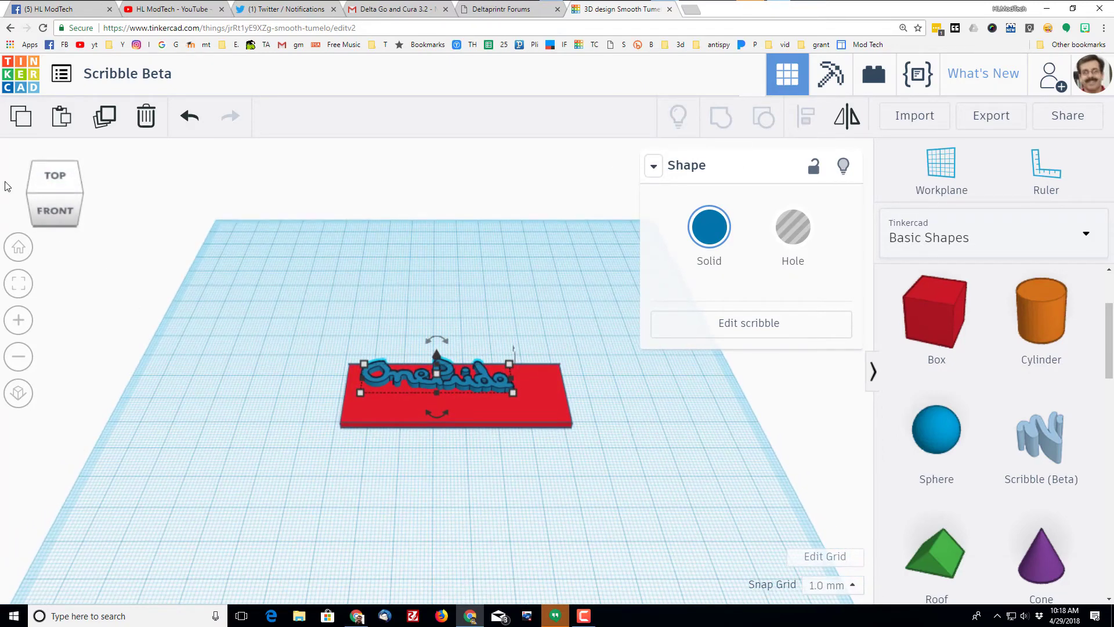
pyautogui.click(56, 178)
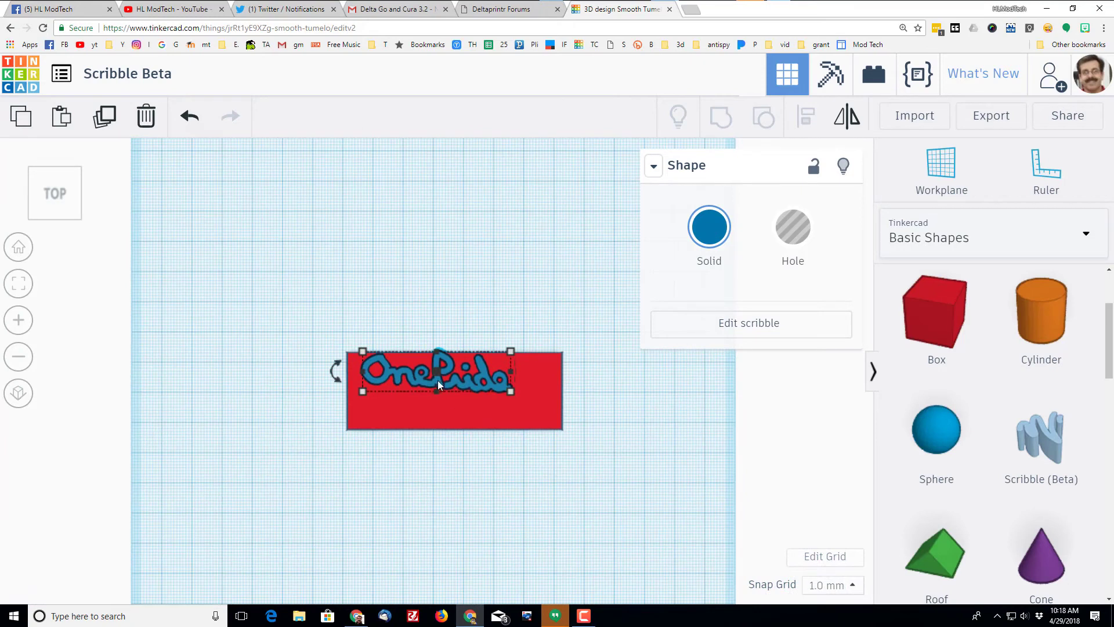
pyautogui.moveTo(421, 381); pyautogui.dragTo(424, 412)
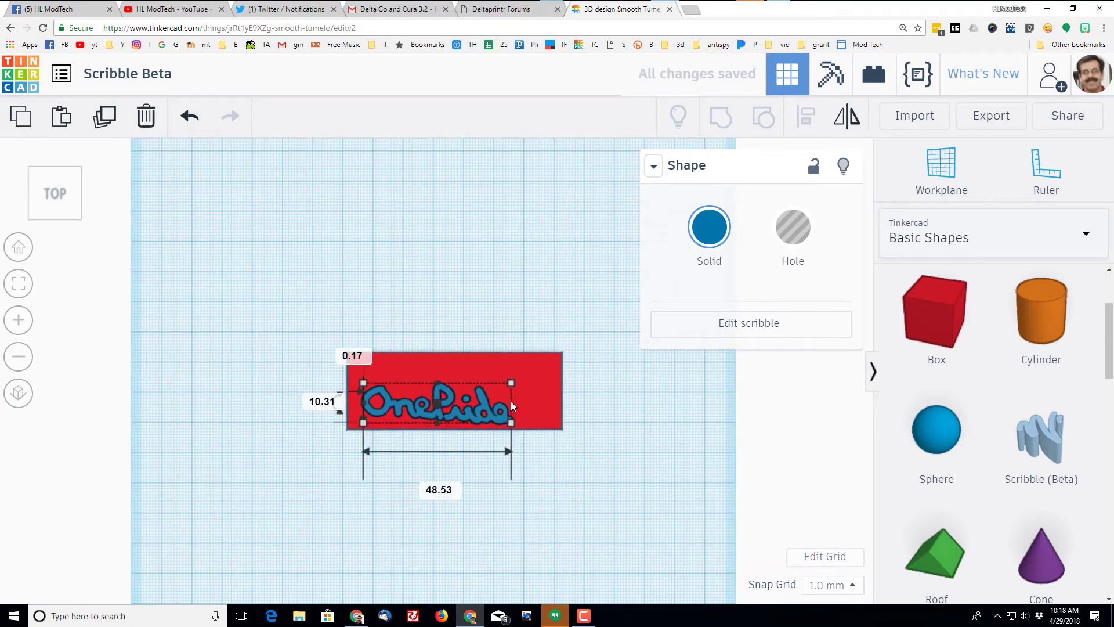
# Stretch the lettering to 61 mm long and 21 mm deep so it fills more of the red plate
pyautogui.moveTo(510, 403); pyautogui.dragTo(549, 403)
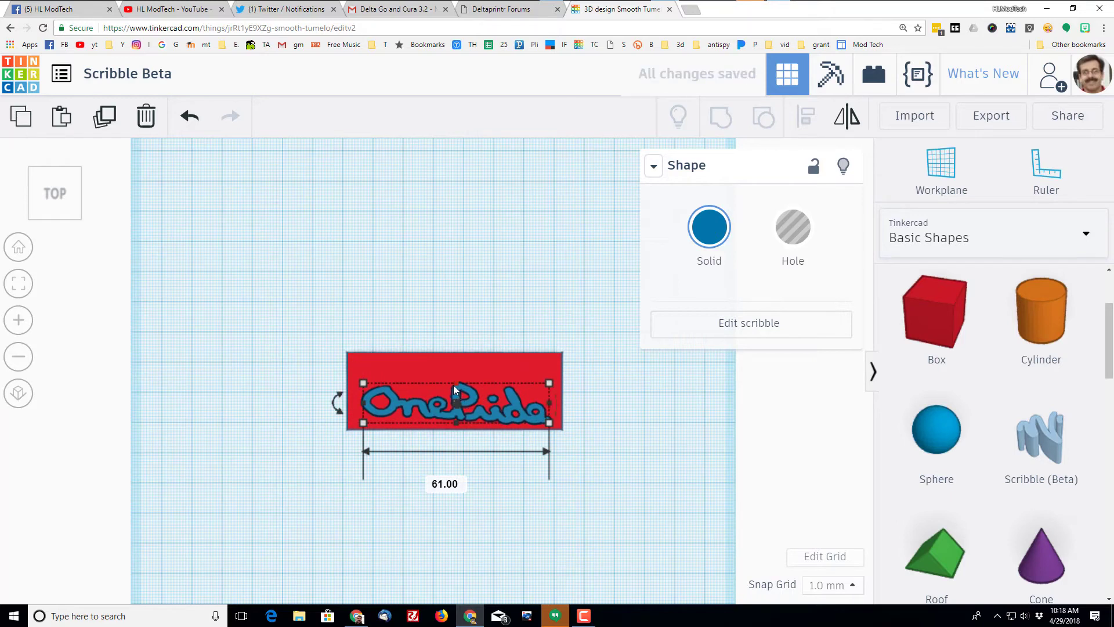
pyautogui.moveTo(455, 388); pyautogui.dragTo(455, 360)
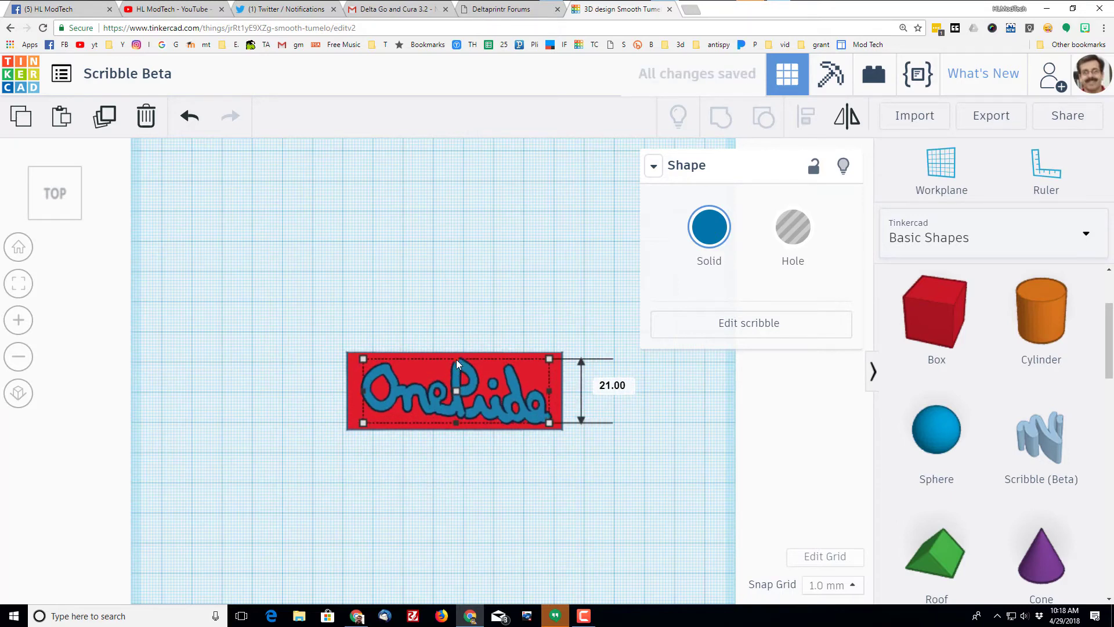
pyautogui.click(59, 220)
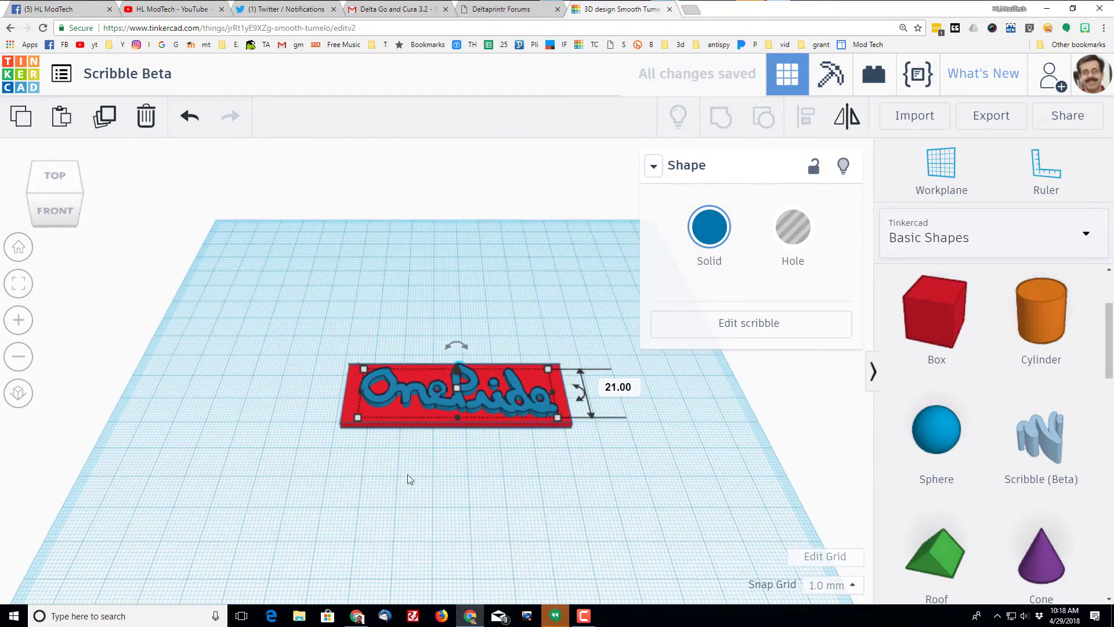
pyautogui.scroll(5, 409, 479)
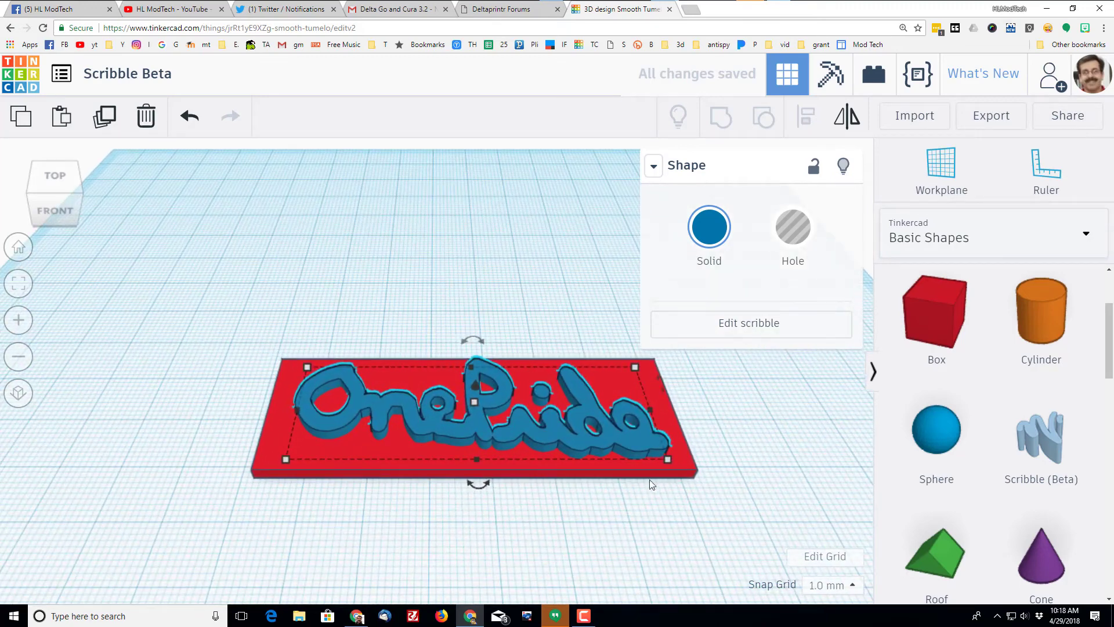
# Extend the lettering's right end to a 63 mm length, and pull its left end slightly inward from the plate's left edge
pyautogui.moveTo(650, 411); pyautogui.dragTo(663, 410)
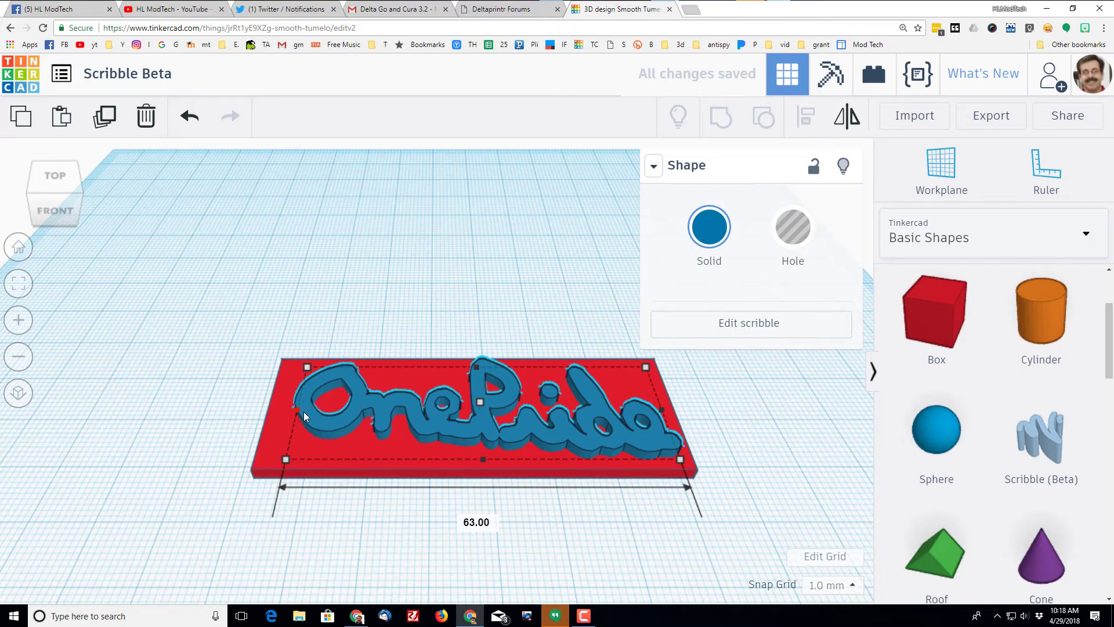
pyautogui.moveTo(298, 413); pyautogui.dragTo(310, 413)
pyautogui.click(471, 326)
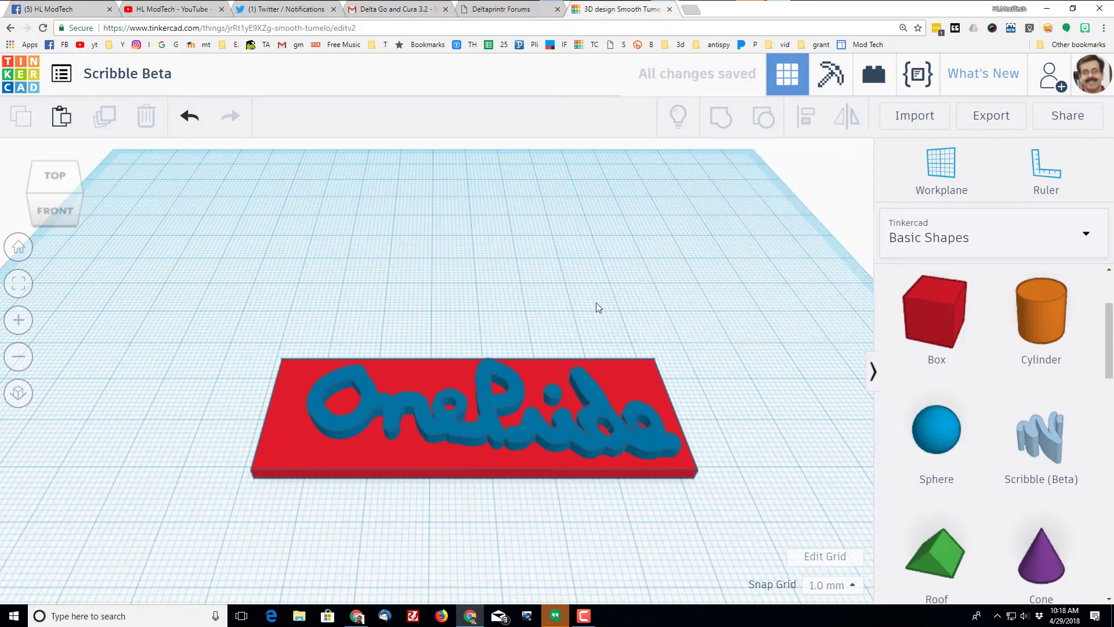
# Recolour the base plate from red to a preset grey
pyautogui.click(650, 380)
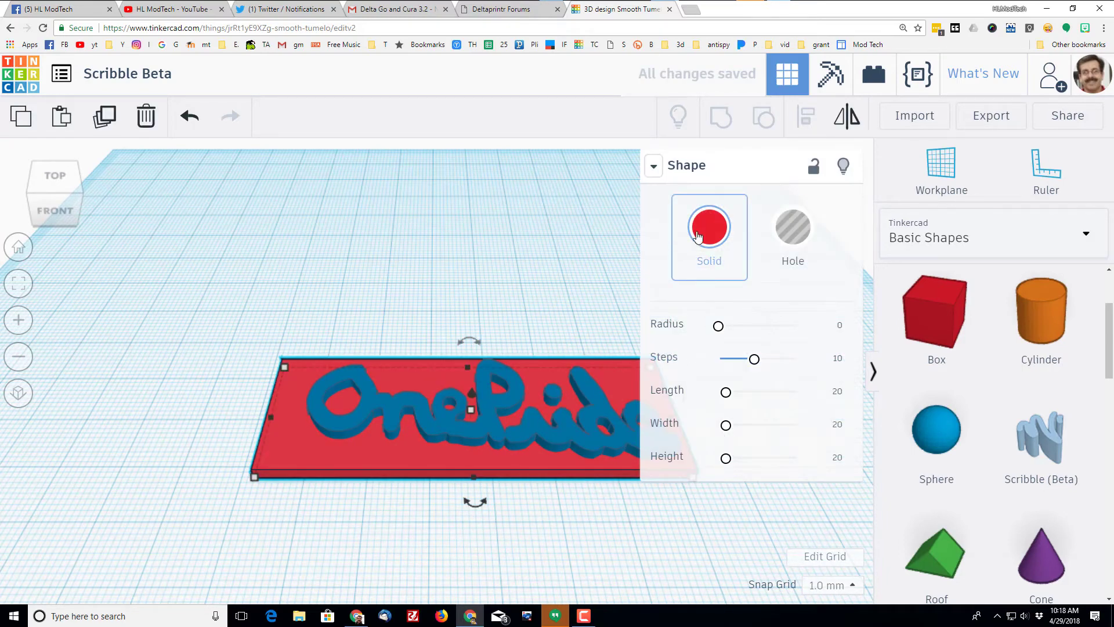
pyautogui.click(704, 235)
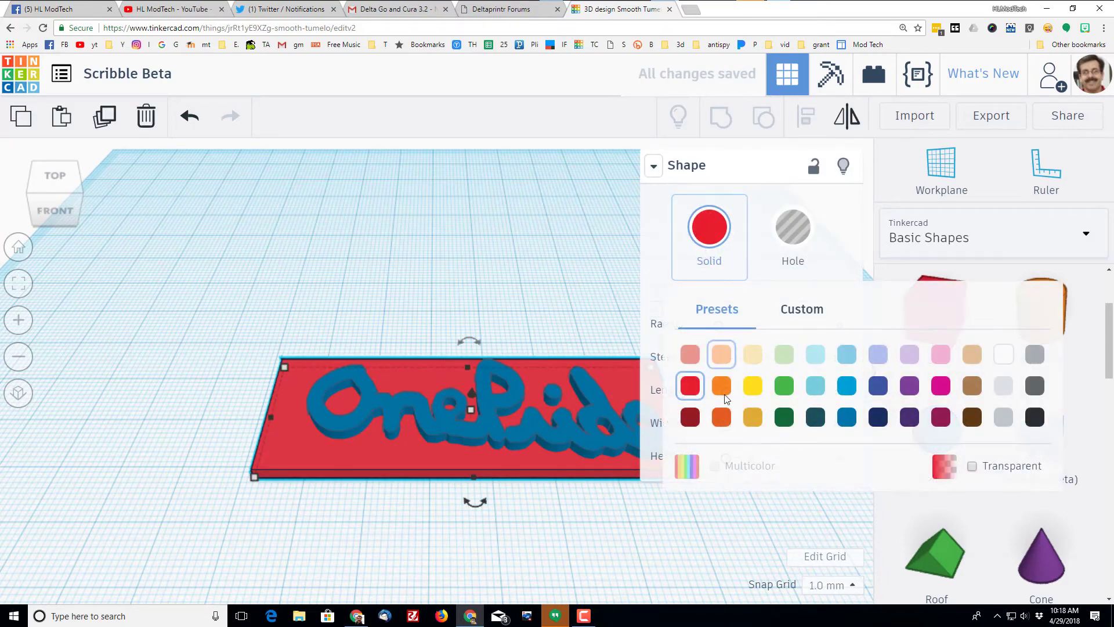
pyautogui.click(1000, 398)
pyautogui.click(323, 325)
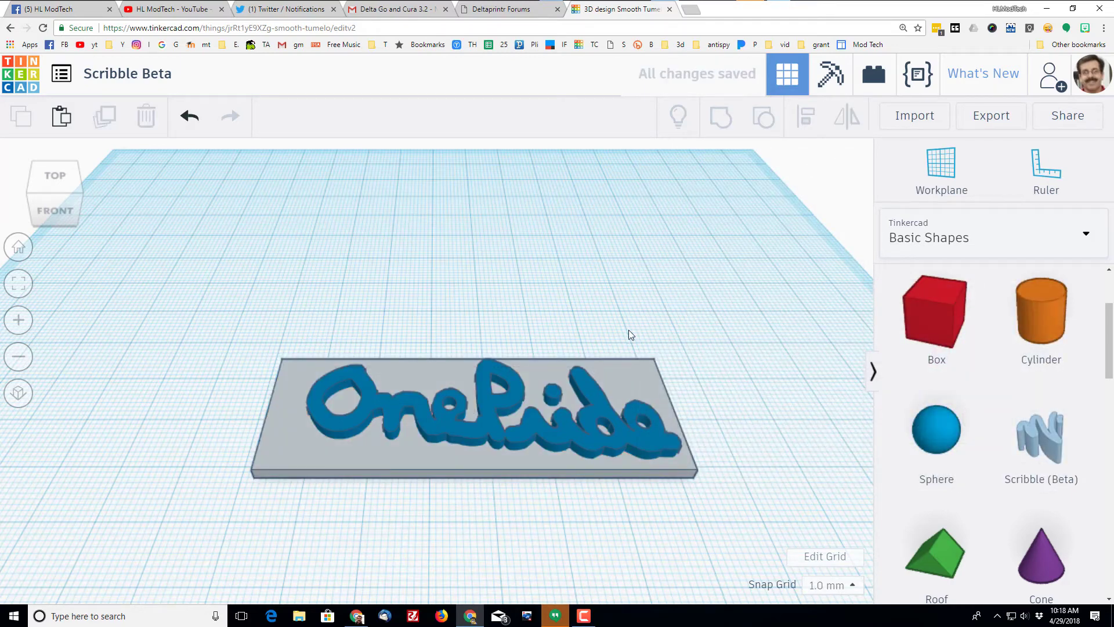
# Place a cylinder hole behind the plate's back-left corner and scale it down uniformly to 5 mm by 5 mm
pyautogui.scroll(2, 963, 321)
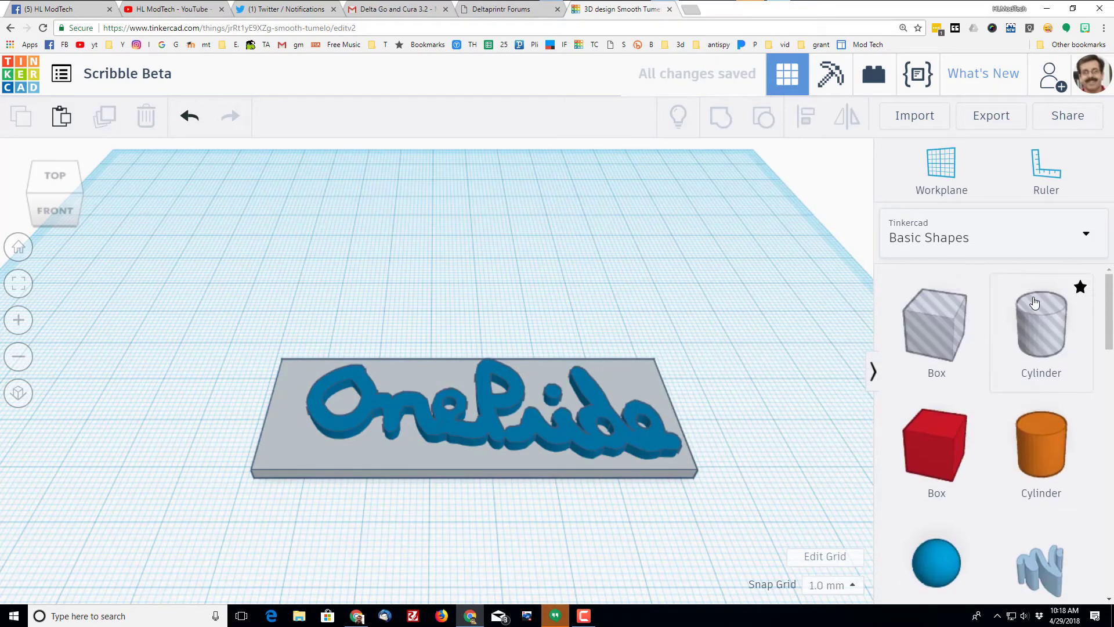
pyautogui.moveTo(1042, 331); pyautogui.dragTo(240, 337)
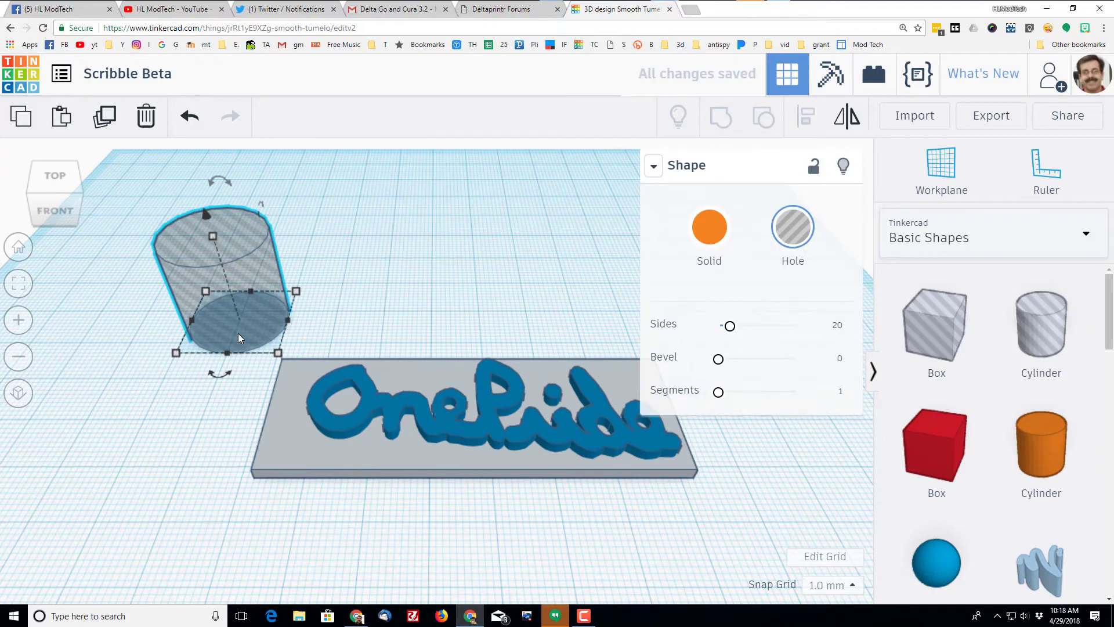
pyautogui.moveTo(205, 294)
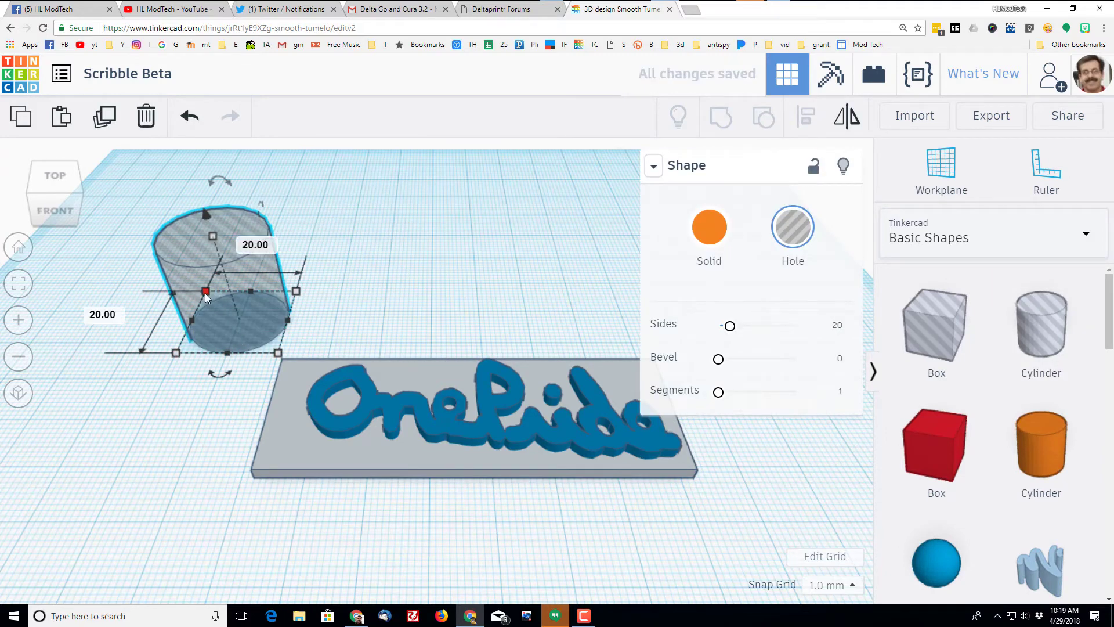
pyautogui.moveTo(205, 294); pyautogui.dragTo(269, 340)
# Nudge the small cylinder hole into the plate's back-left corner, clear of the edges and lettering, and check its position from above
pyautogui.press('Down')
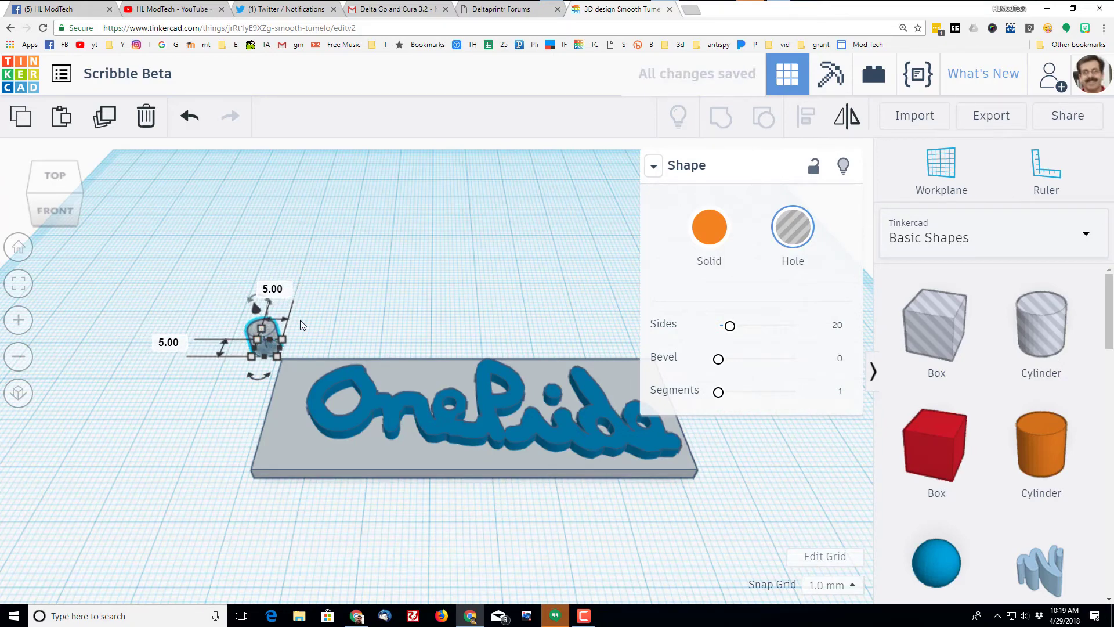
pyautogui.press('Right')
pyautogui.press('Down')
pyautogui.press('Right')
pyautogui.press('Down')
pyautogui.press('Right')
pyautogui.press('Down')
pyautogui.press('Right')
pyautogui.press('Down')
pyautogui.press('Down')
pyautogui.press('Right')
pyautogui.press('Down')
pyautogui.press('Right')
pyautogui.press('Down')
pyautogui.press('Right')
pyautogui.press('Down')
pyautogui.press('Right')
pyautogui.press('Down')
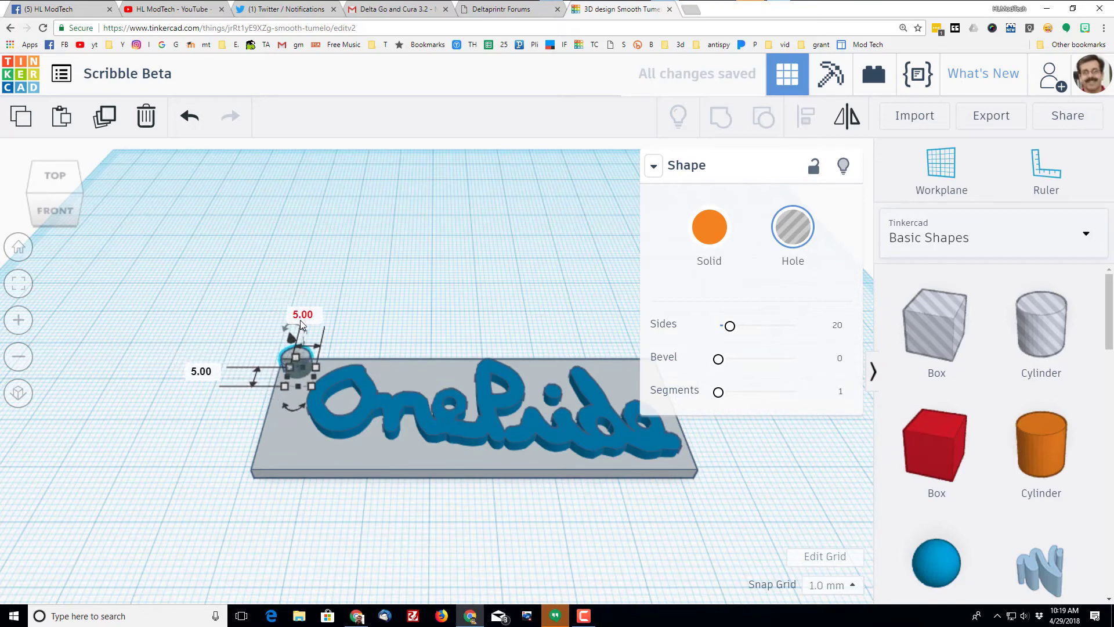
pyautogui.press('Right')
pyautogui.press('Down')
pyautogui.press('Right')
pyautogui.press('Down')
pyautogui.press('Right')
pyautogui.press('Down')
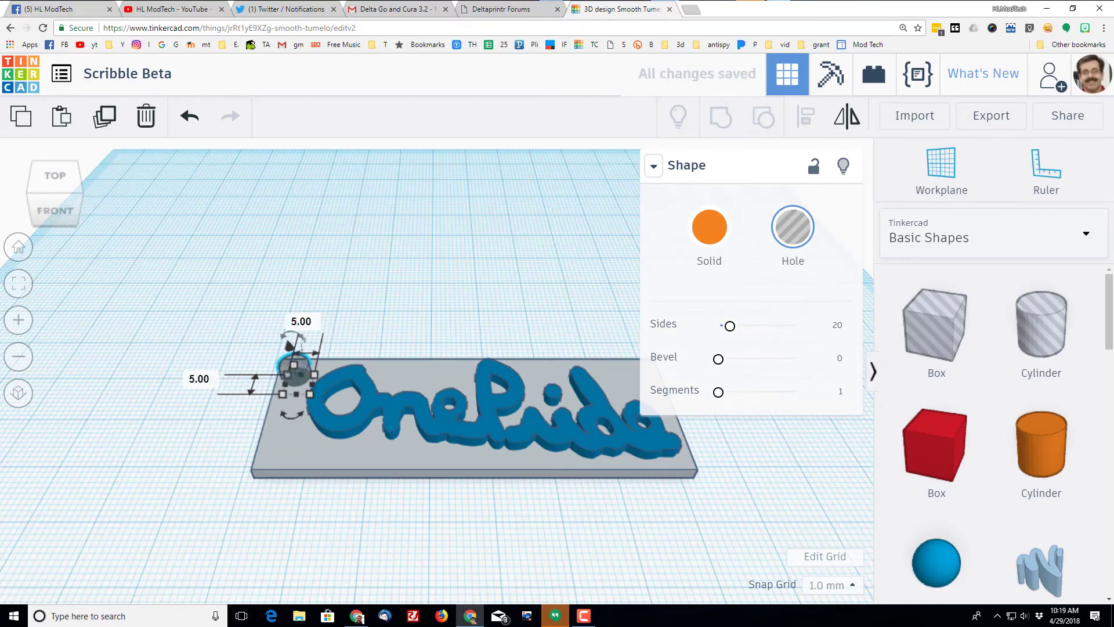
pyautogui.click(19, 284)
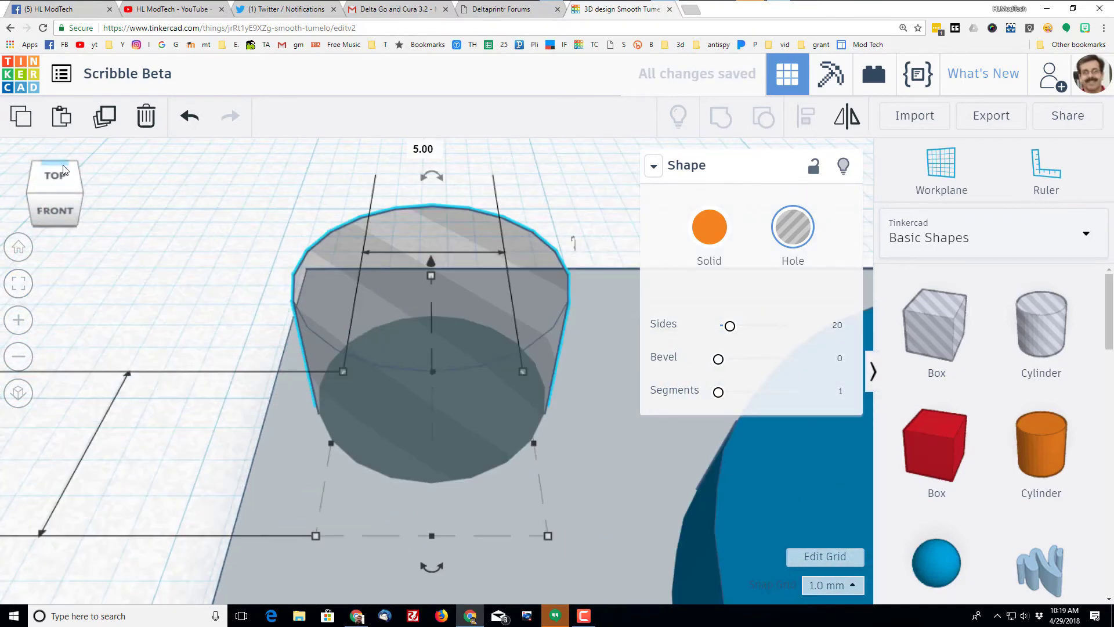
pyautogui.click(55, 175)
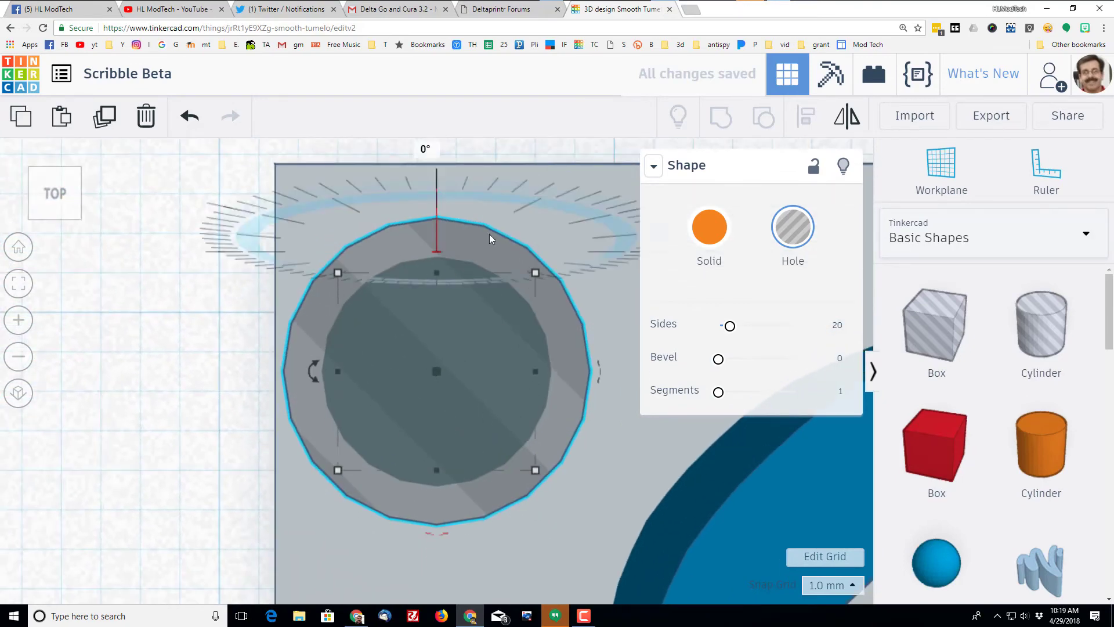
pyautogui.click(56, 219)
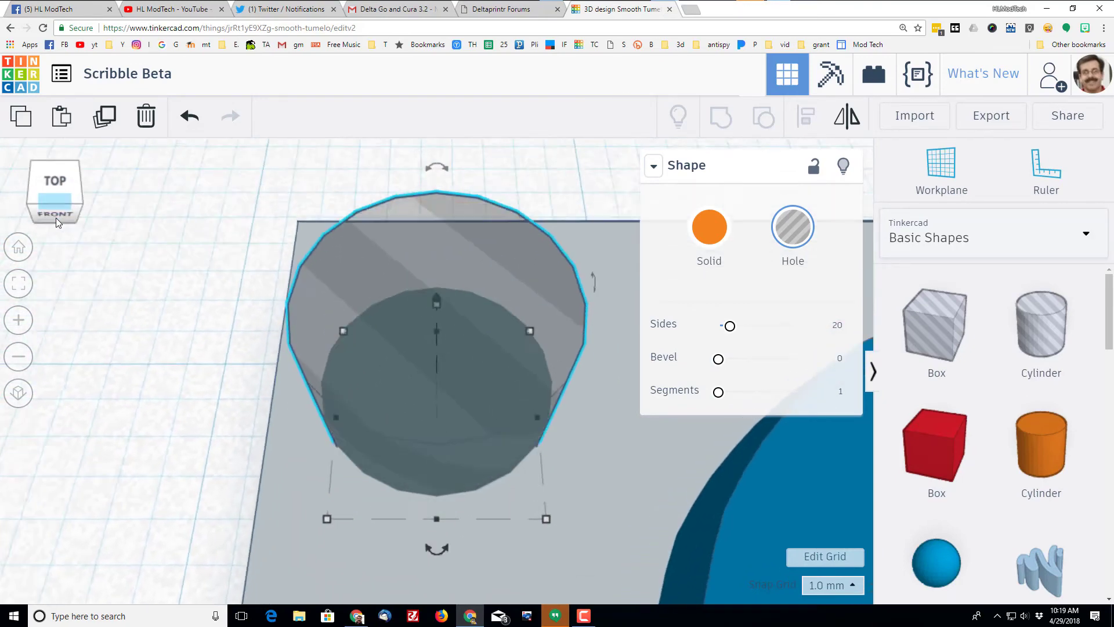
# Select the plate, lettering and cylinder hole together and group them to cut the hole through the plate
pyautogui.click(221, 374)
pyautogui.moveTo(208, 308); pyautogui.dragTo(451, 504)
pyautogui.click(729, 125)
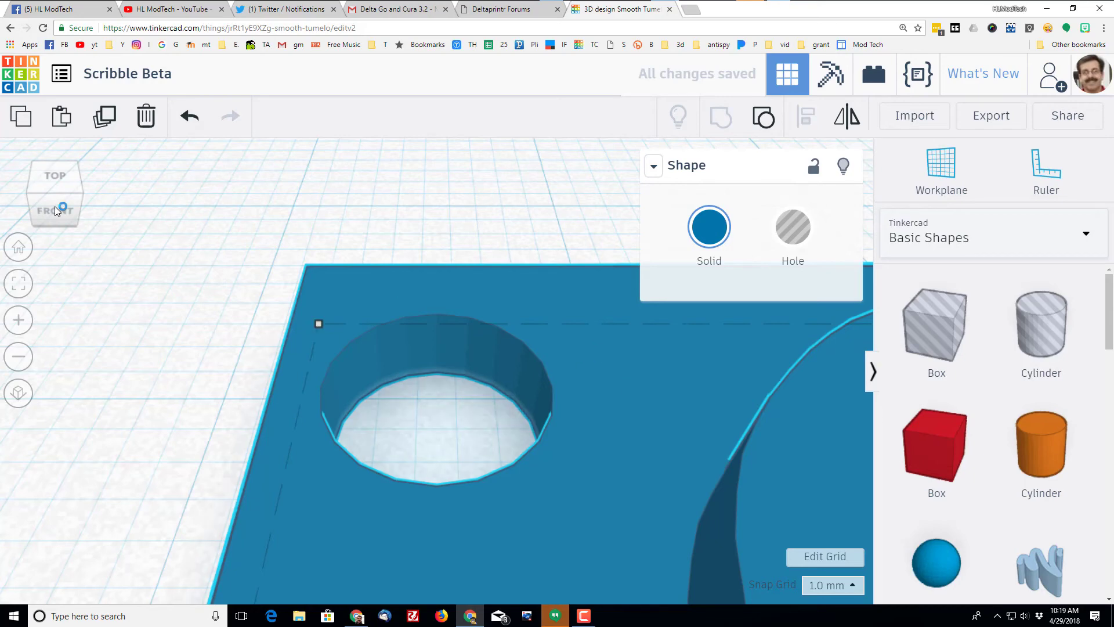
# Turn on Multicolor for the grouped nameplate so the plate and lettering keep their own colours
pyautogui.click(25, 283)
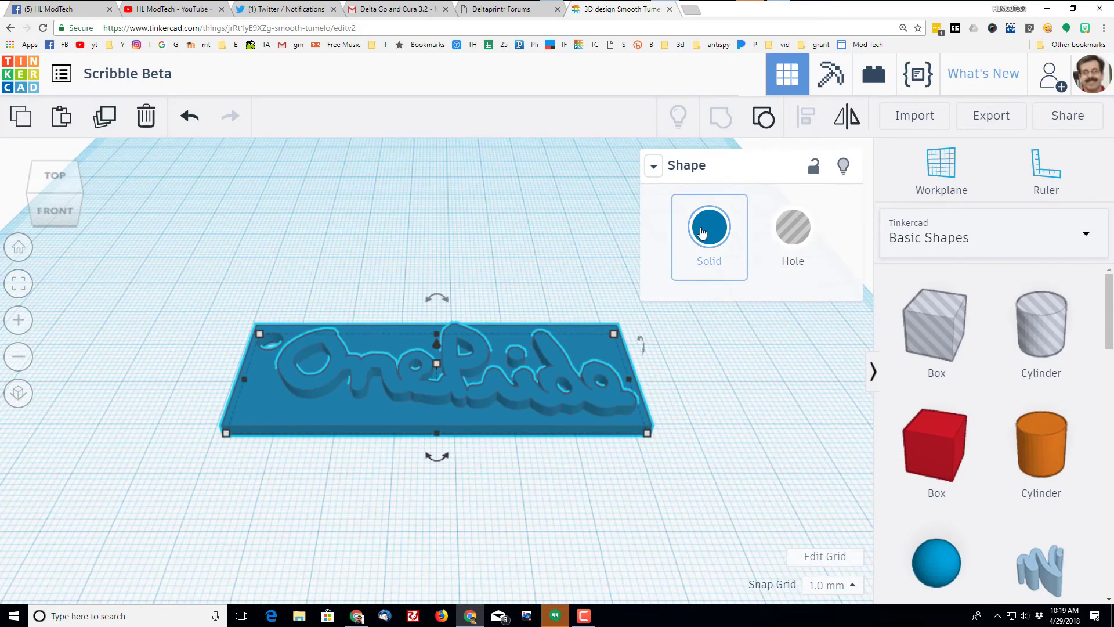
pyautogui.click(707, 234)
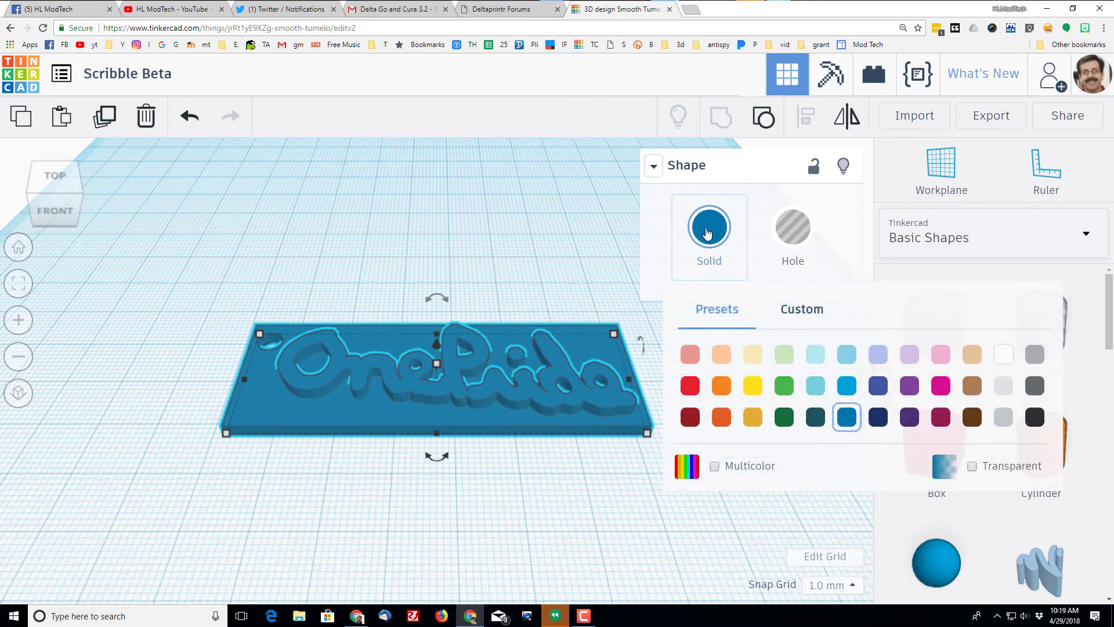
pyautogui.click(715, 468)
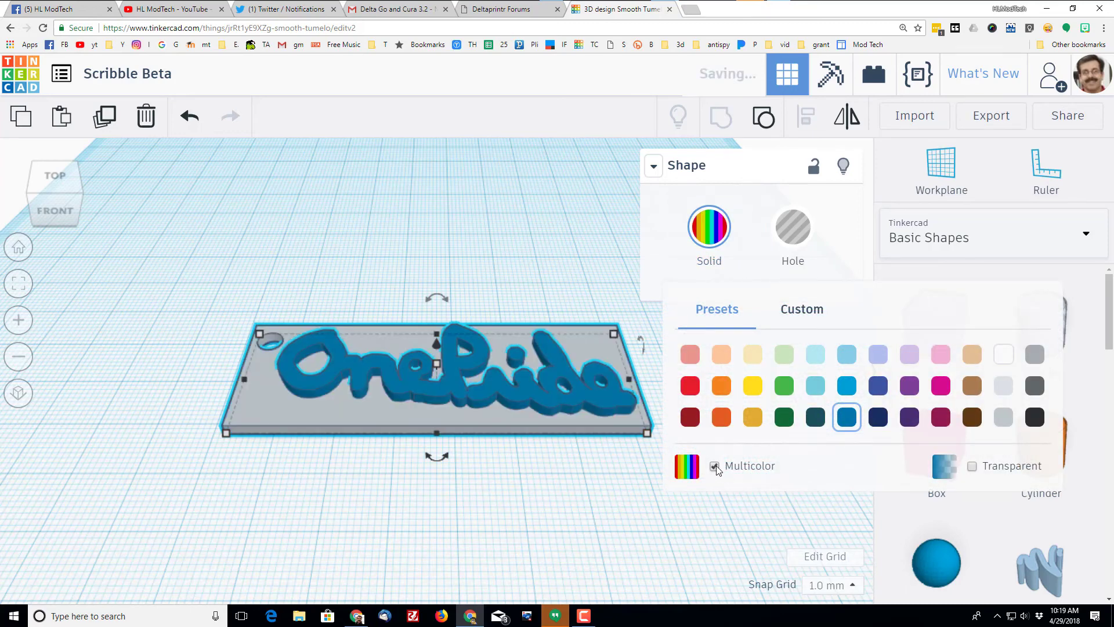
# Examine the finished tag from several angles, checking the raised lettering and the corner hole
pyautogui.moveTo(381, 389); pyautogui.dragTo(489, 552, button='right')
pyautogui.scroll(3, 426, 423)
pyautogui.scroll(-2, 430, 423)
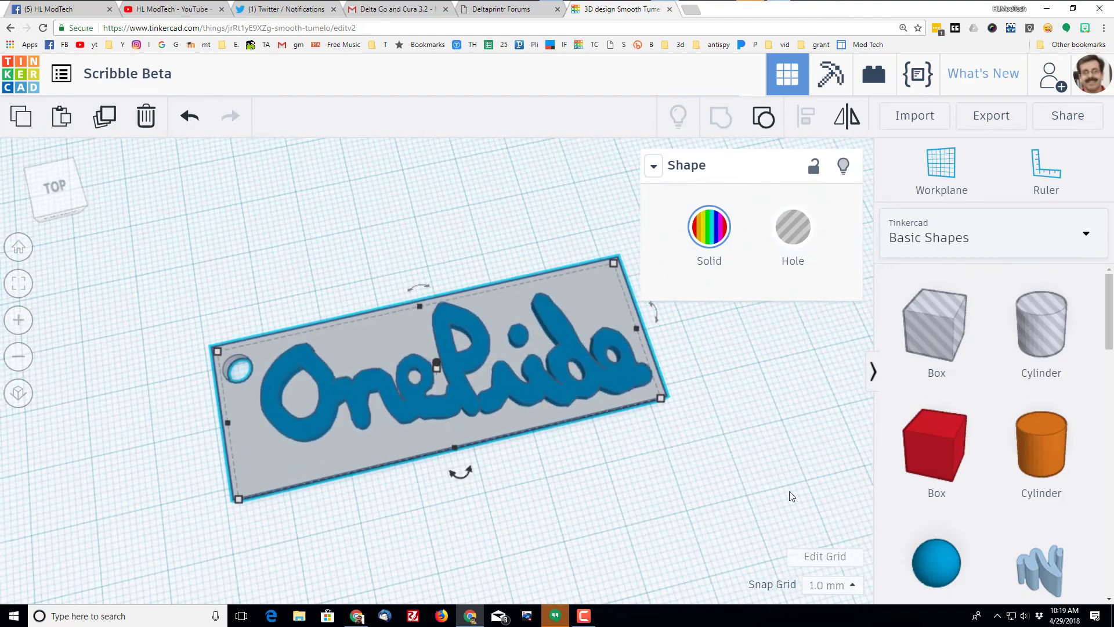
pyautogui.scroll(-1, 1043, 524)
pyautogui.scroll(-1, 1043, 524)
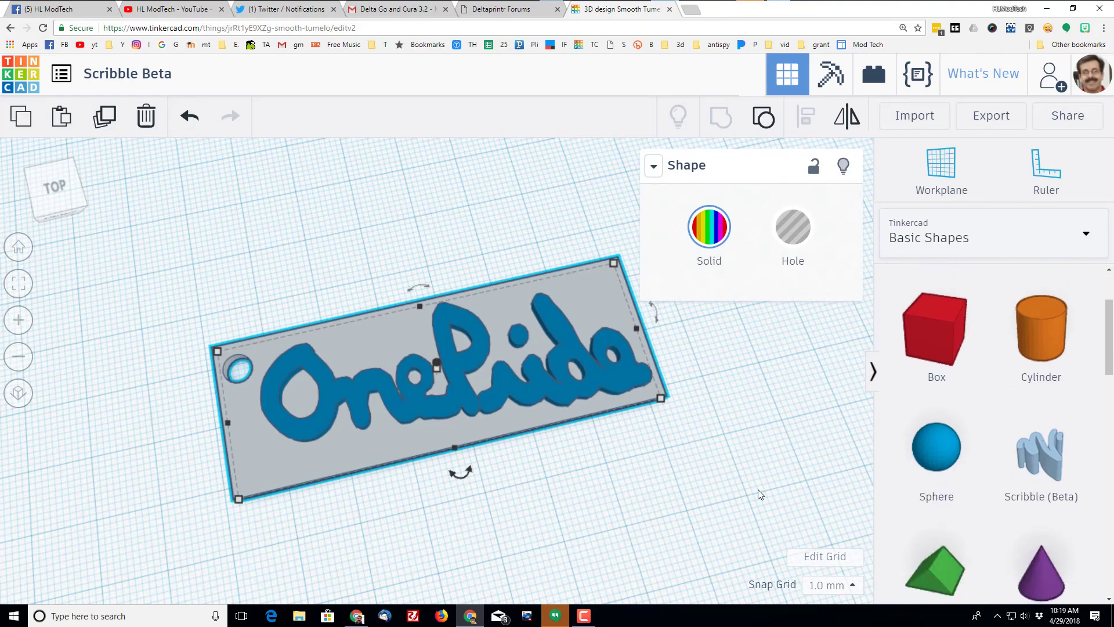
pyautogui.moveTo(648, 484); pyautogui.dragTo(471, 432, button='right')
pyautogui.moveTo(591, 415); pyautogui.dragTo(624, 439, button='right')
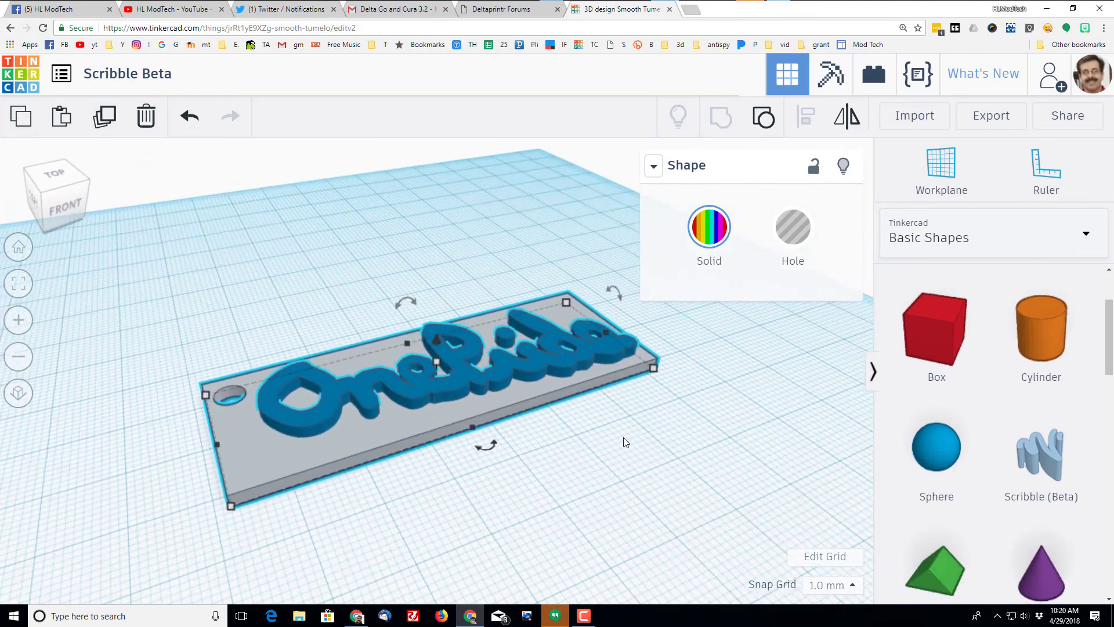
pyautogui.scroll(-3, 531, 451)
pyautogui.moveTo(522, 431); pyautogui.dragTo(458, 485, button='right')
pyautogui.scroll(3, 506, 420)
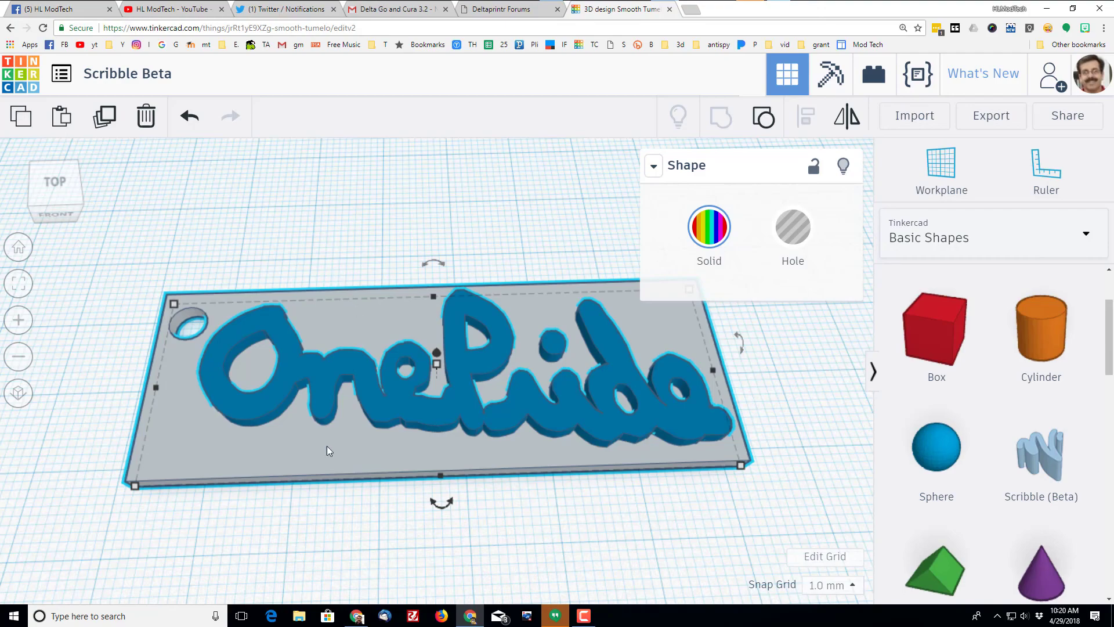
pyautogui.moveTo(104, 440); pyautogui.dragTo(127, 434, button='right')
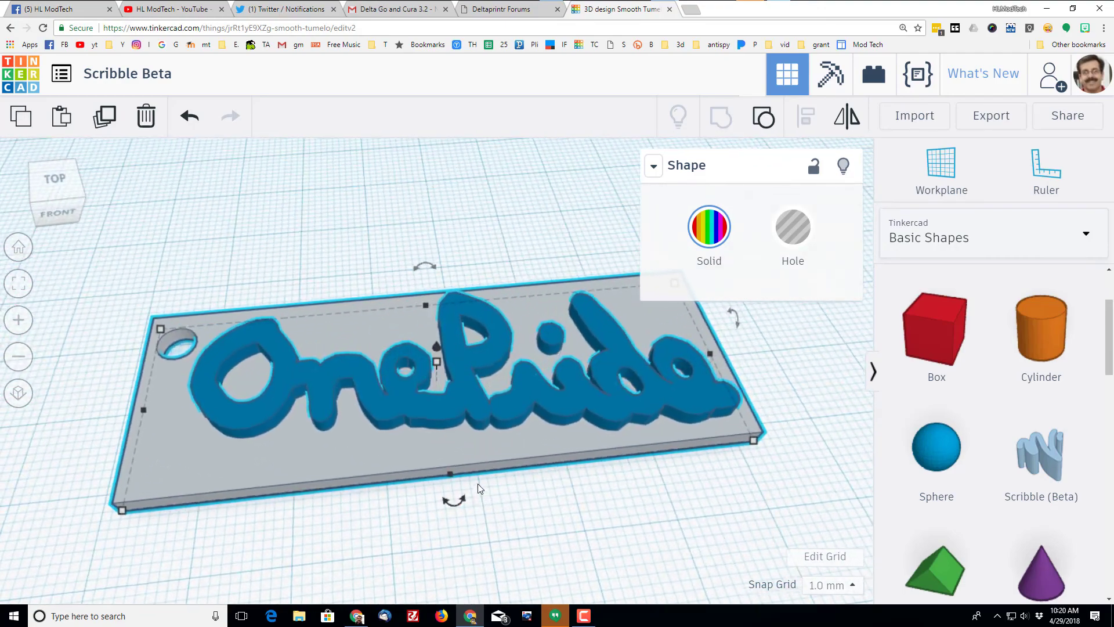
pyautogui.moveTo(478, 478); pyautogui.dragTo(566, 546, button='right')
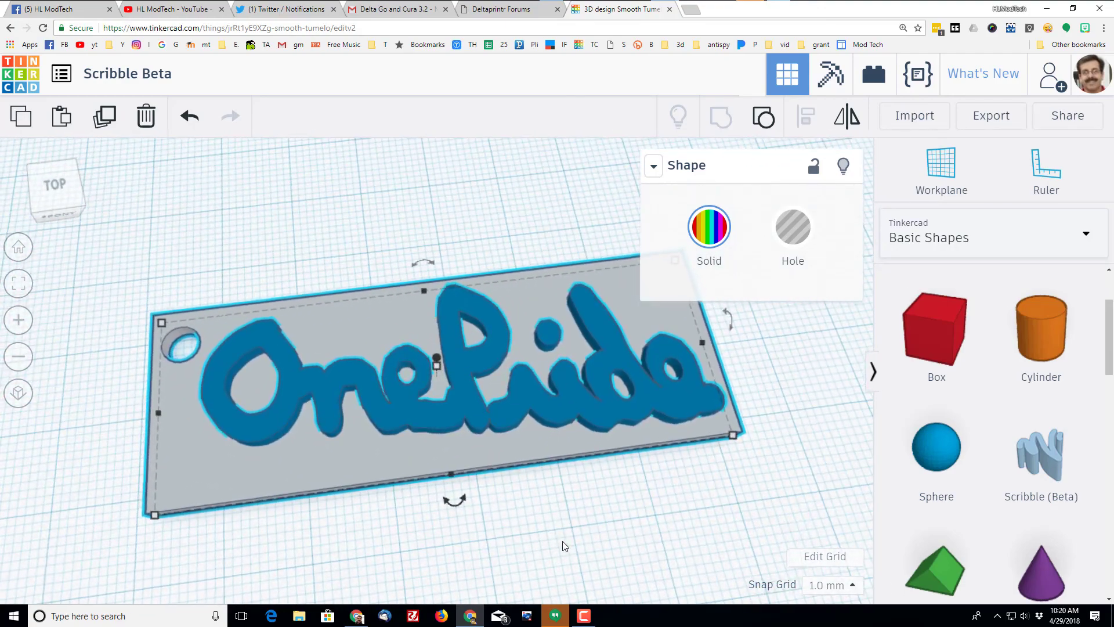